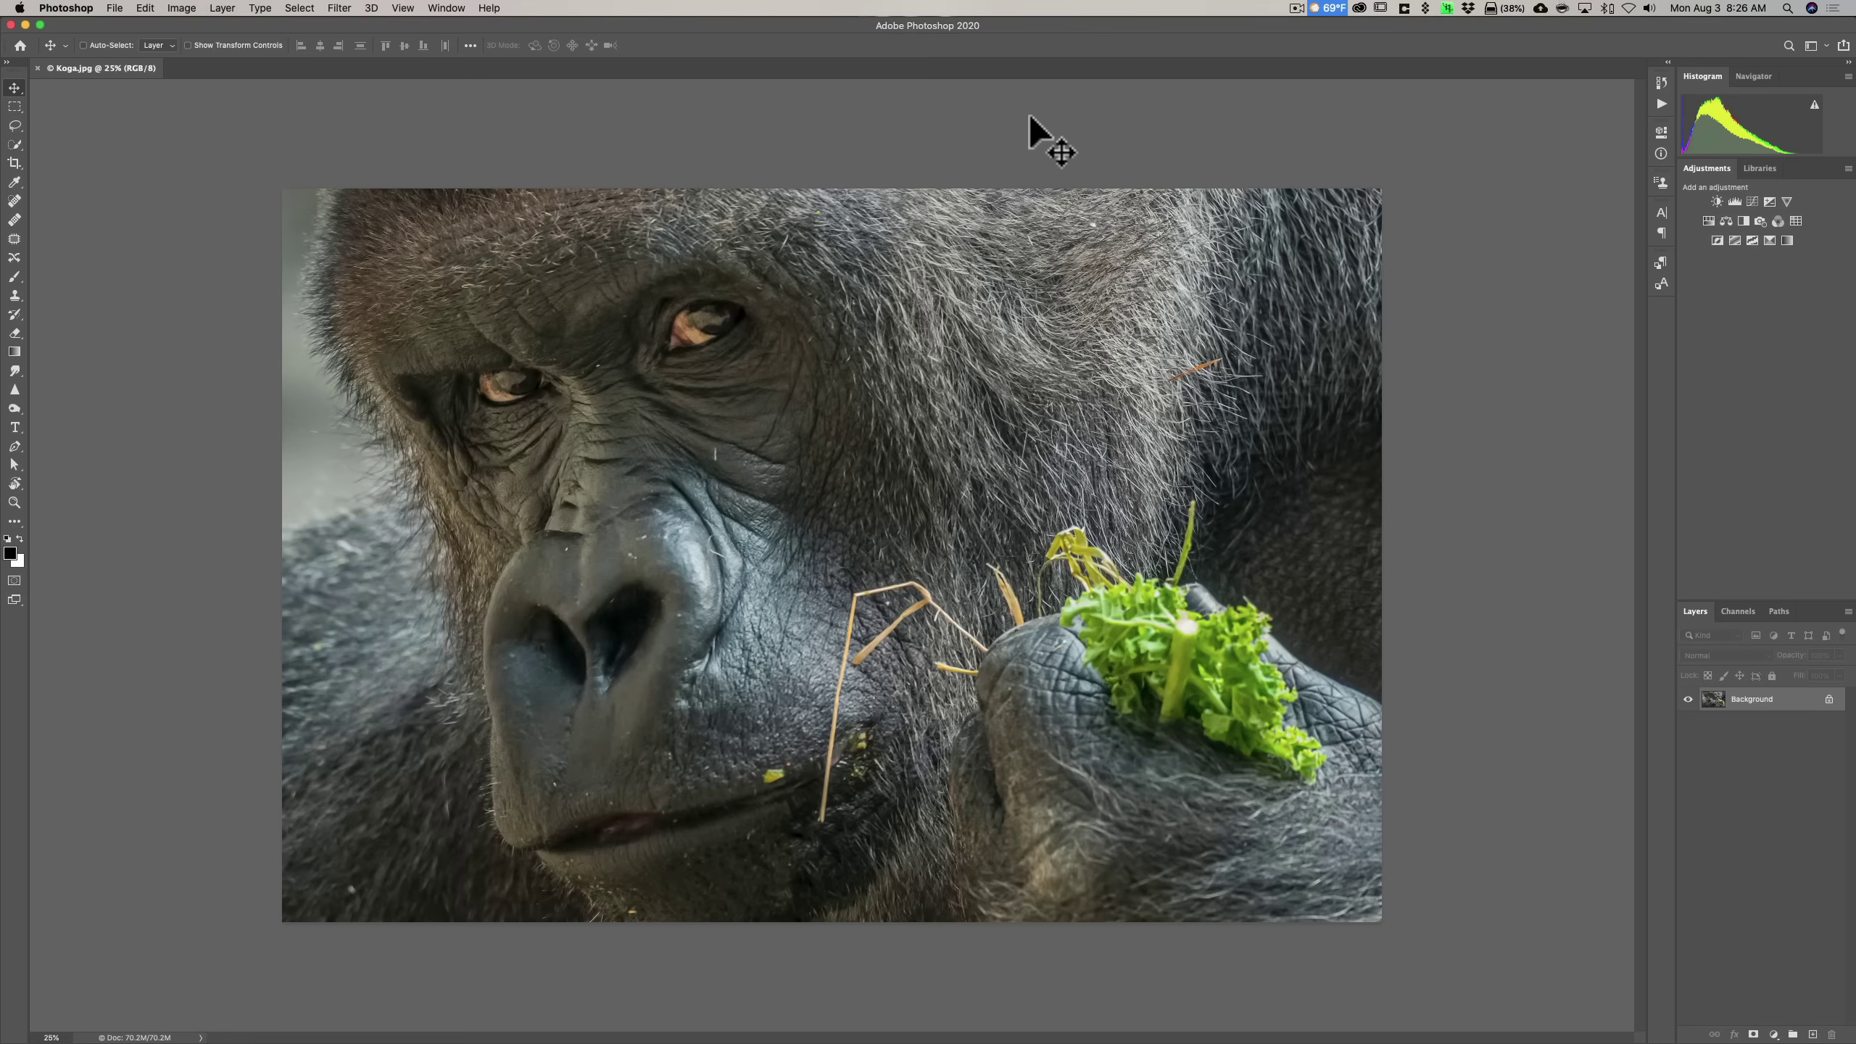
- Preview Koga.jpg in the Camera Raw Filter, then cancel without applying any changes
{"action": "left_click", "coordinate": [341, 8]}
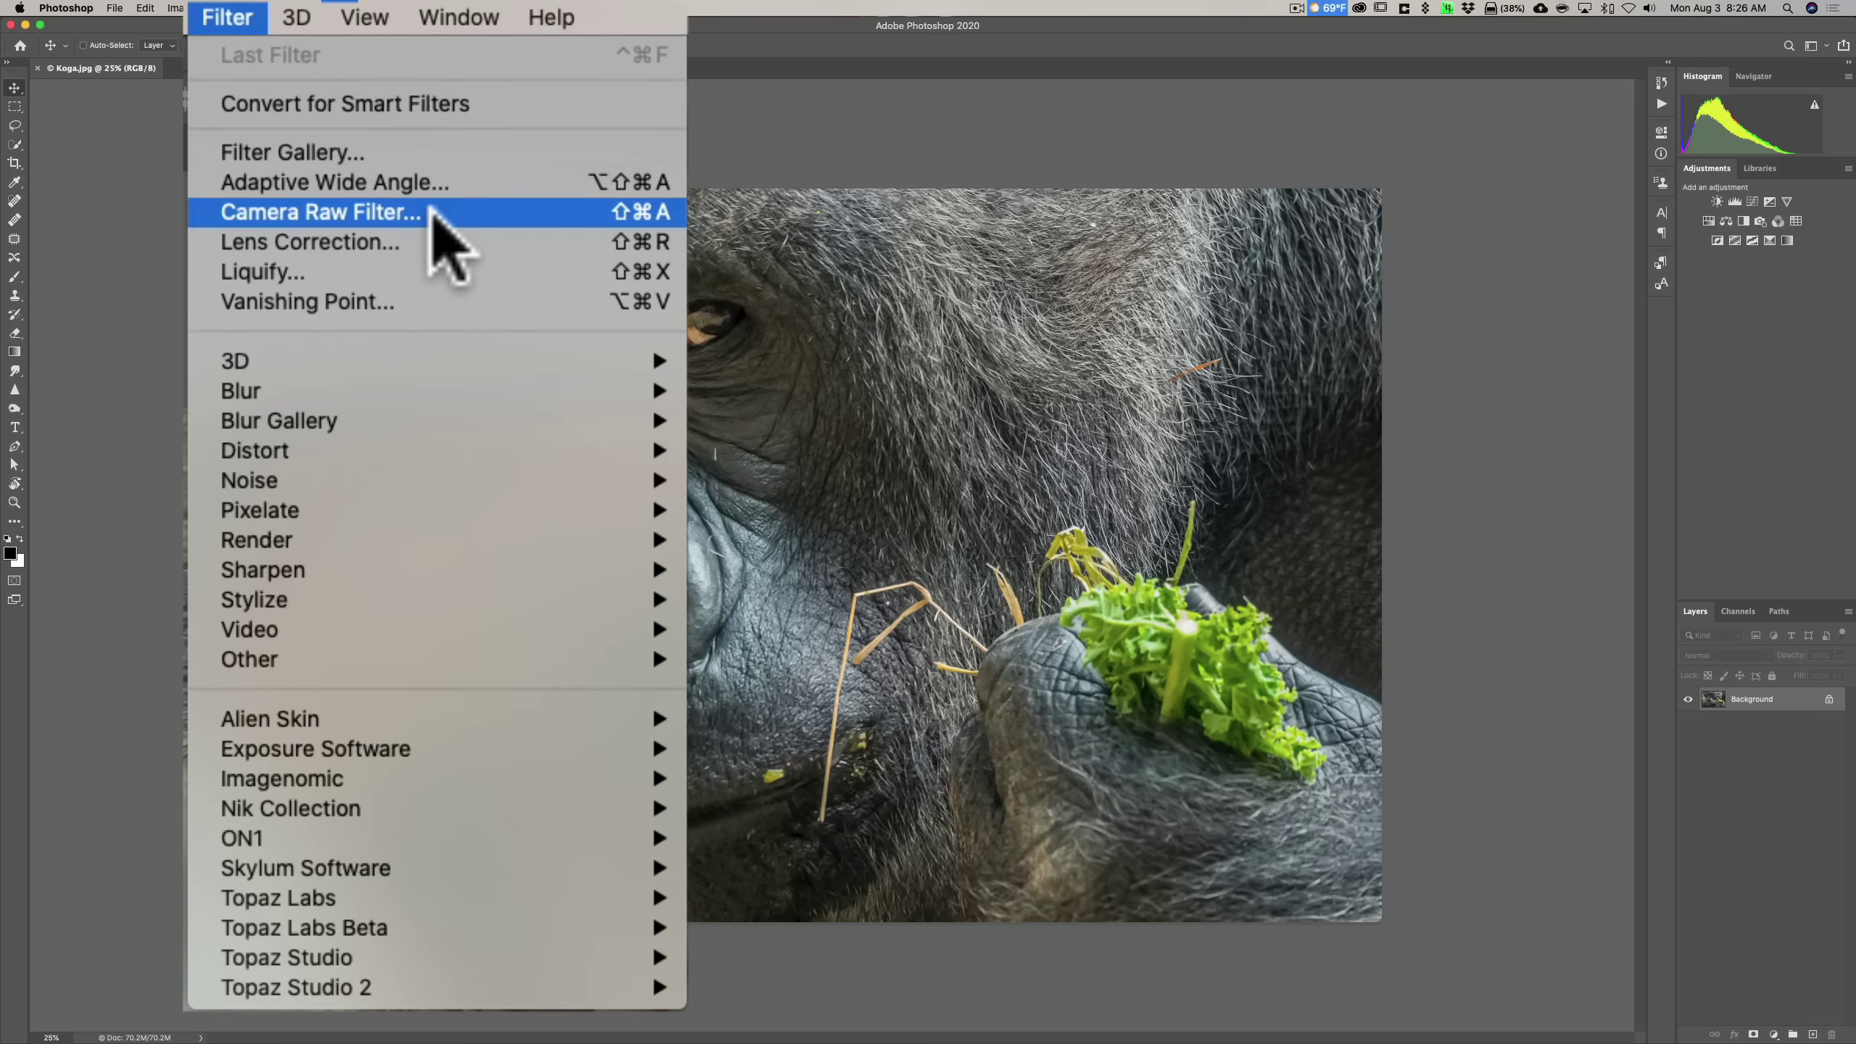
{"action": "left_click", "coordinate": [433, 213]}
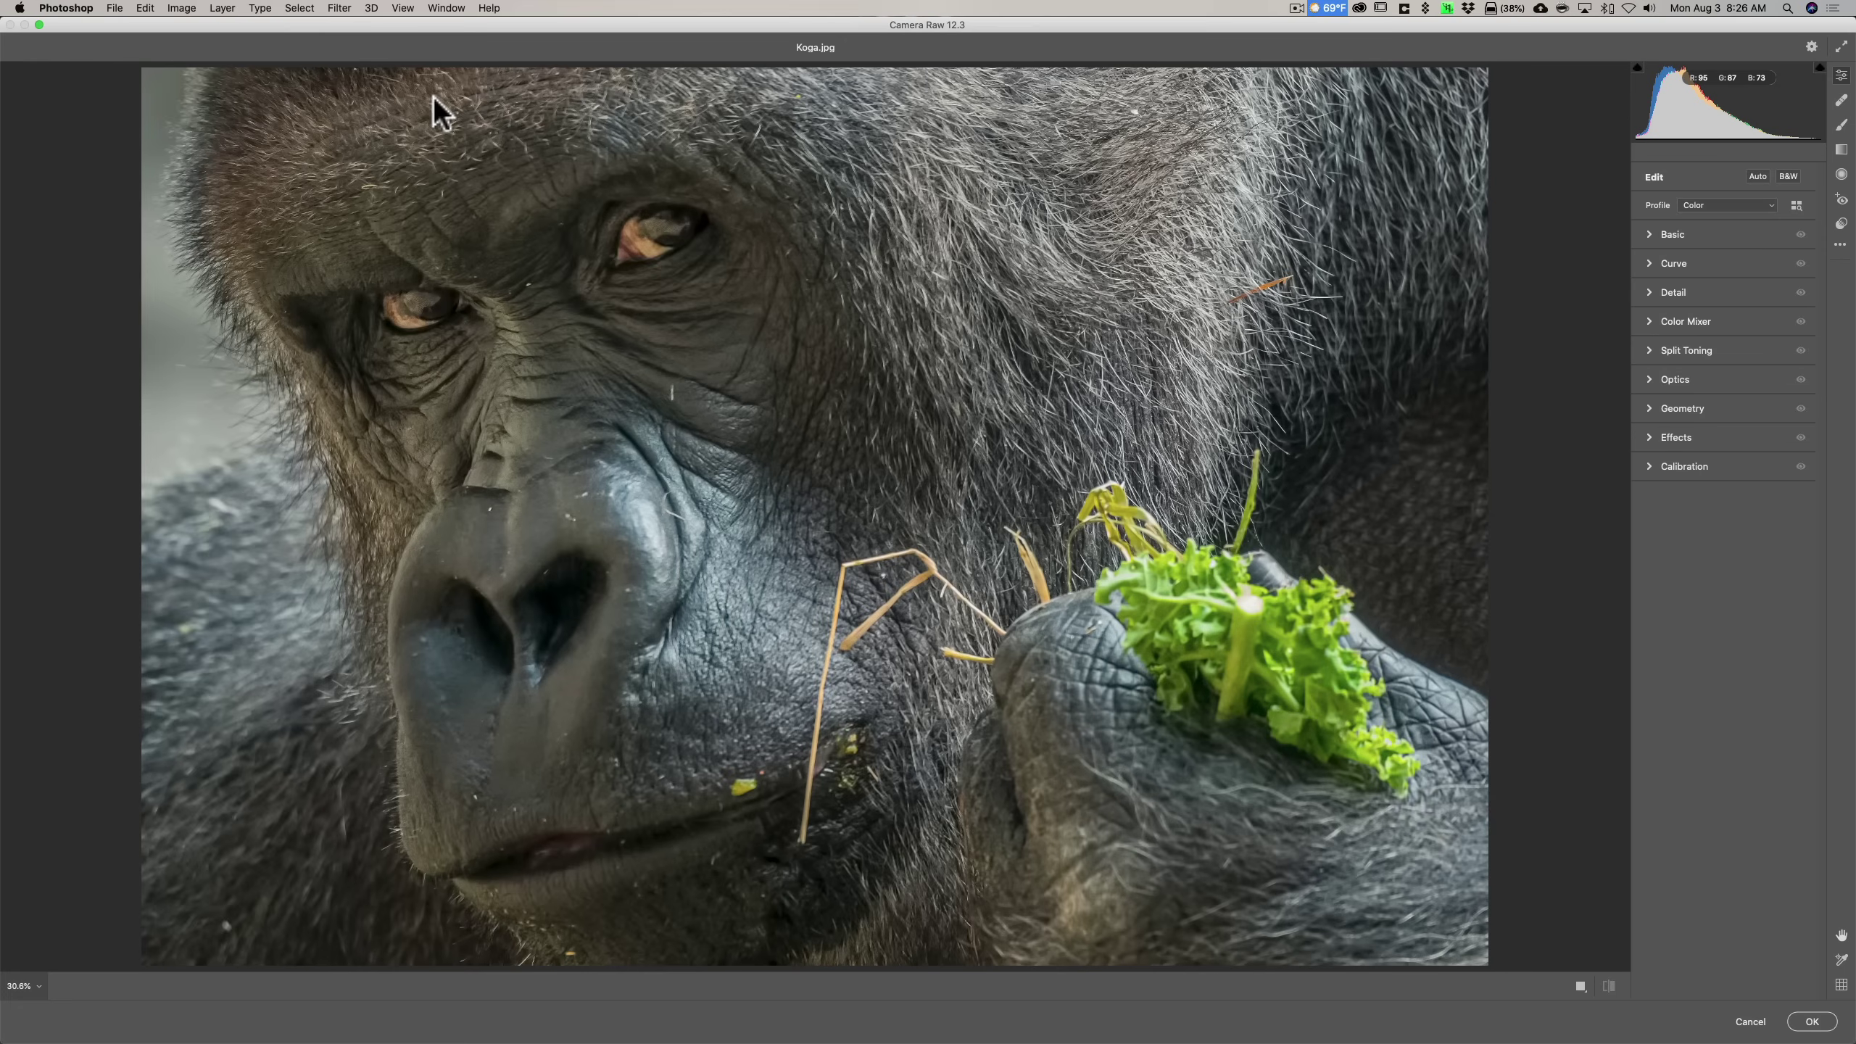
{"action": "left_click", "coordinate": [1759, 1022]}
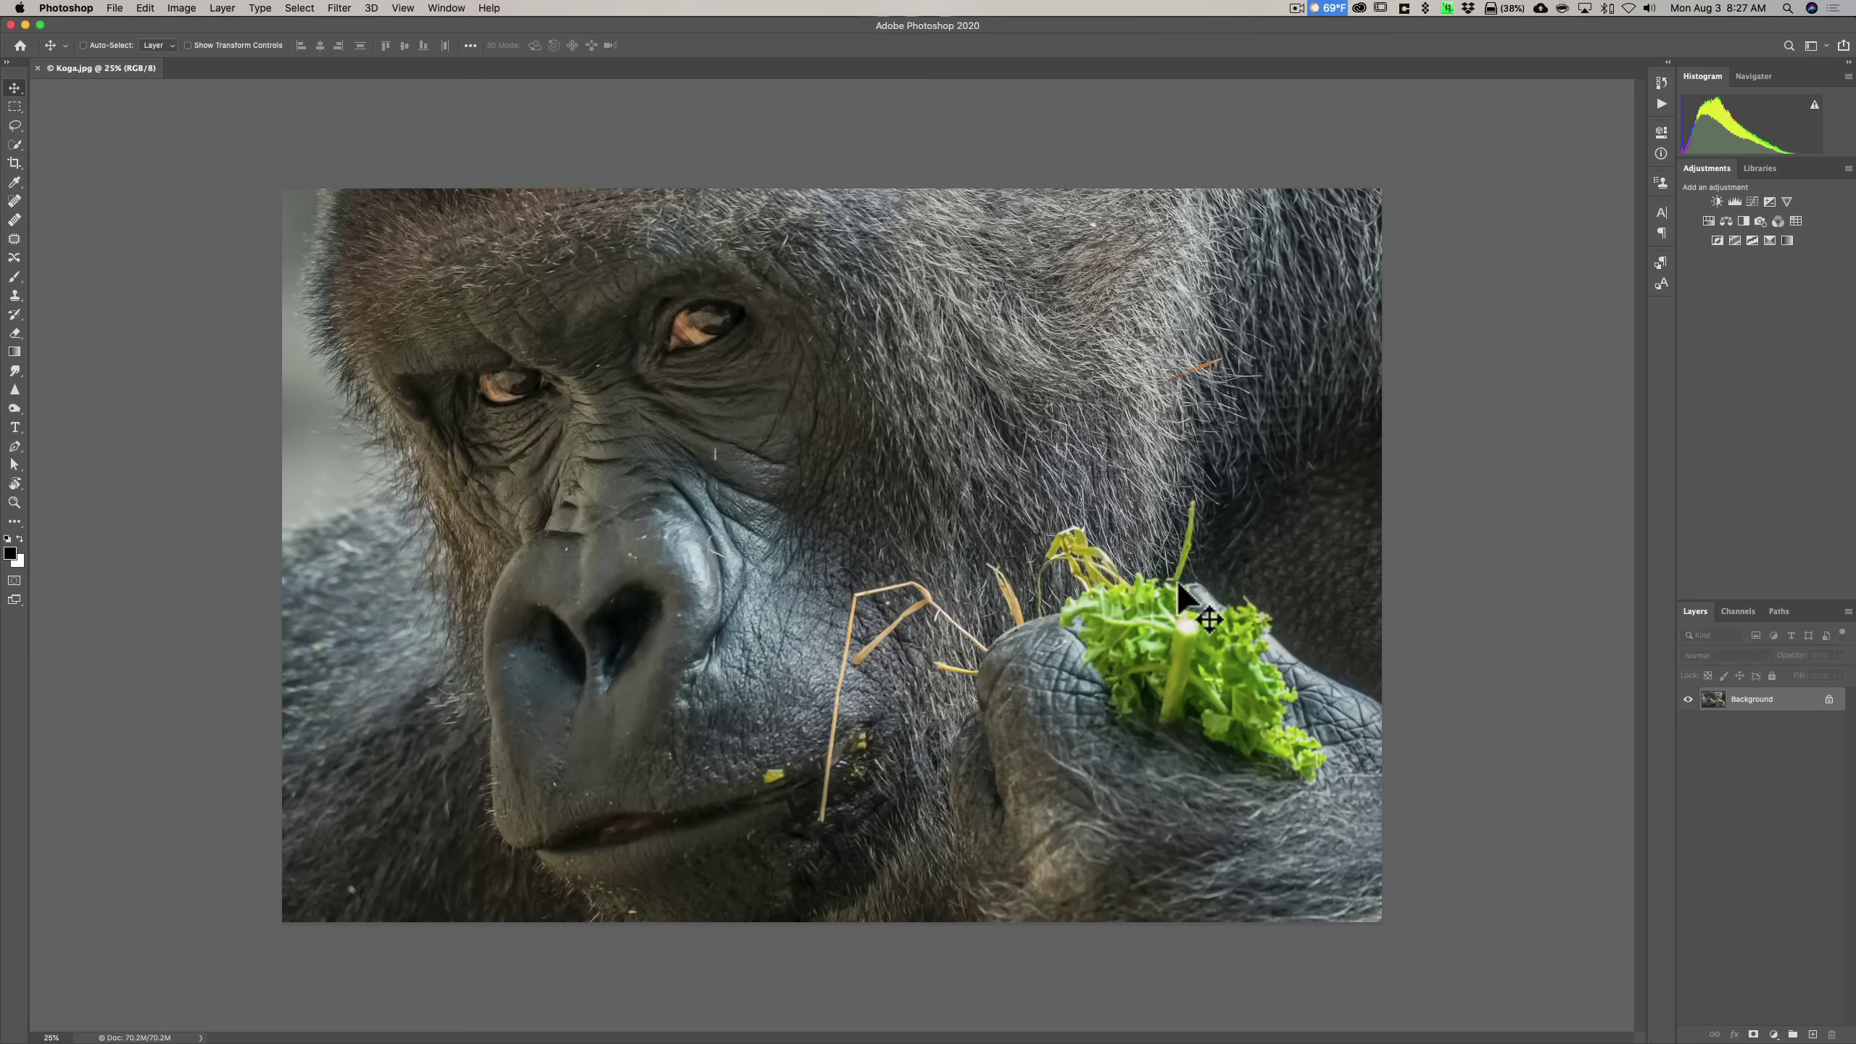
- Open _DSC4634.nef from the Desktop via File > Open
{"action": "left_click", "coordinate": [114, 9]}
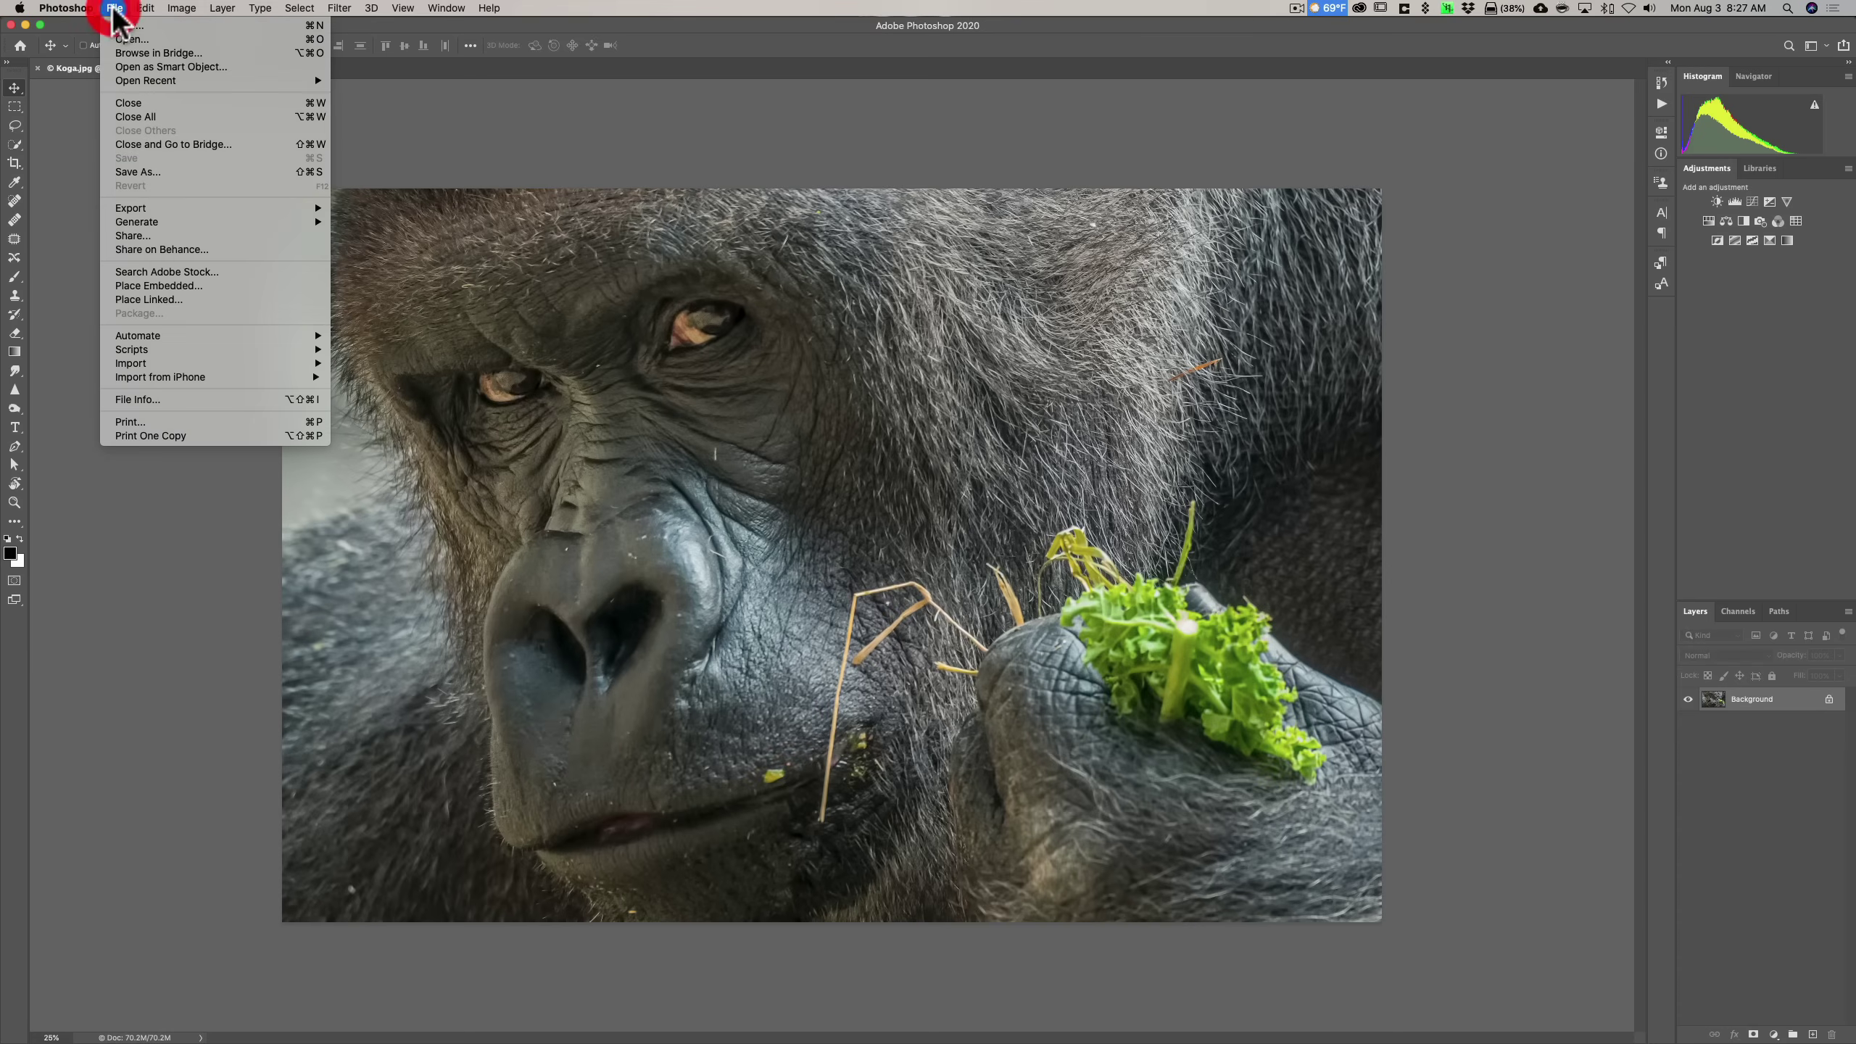
{"action": "left_click", "coordinate": [127, 46]}
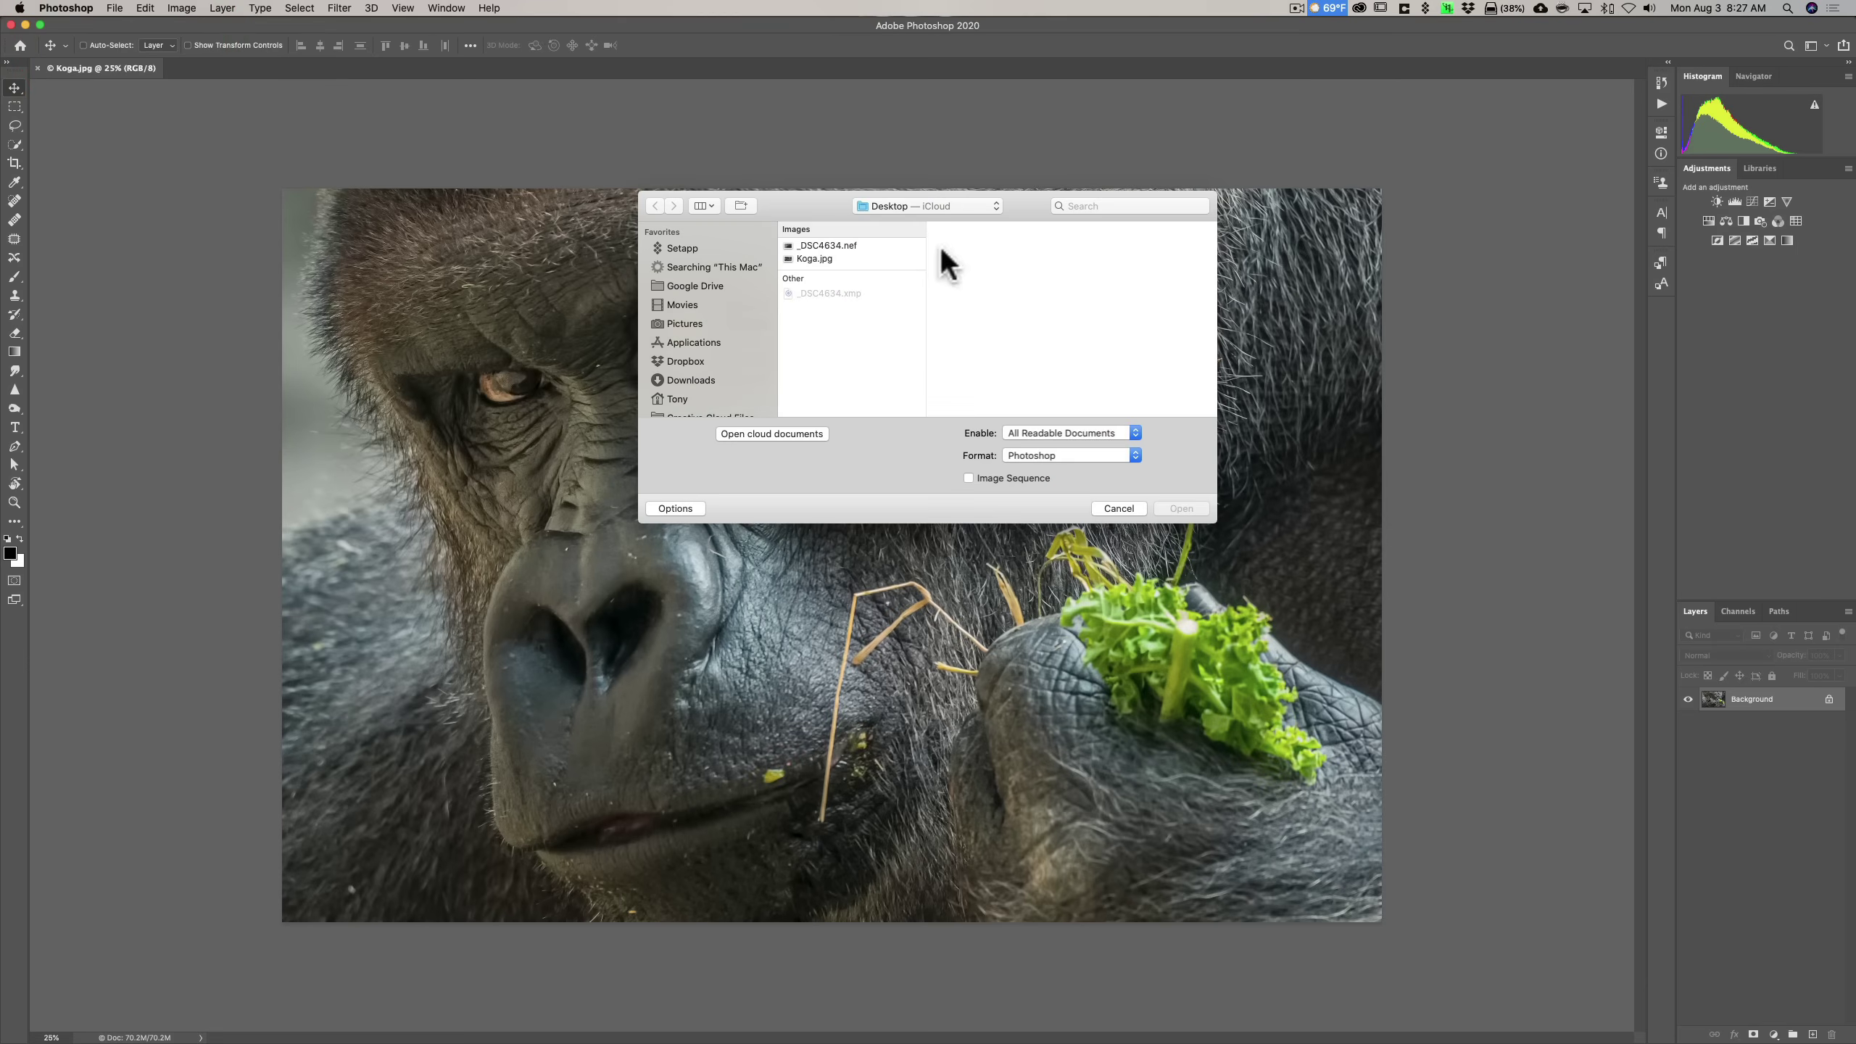
{"action": "left_click", "coordinate": [827, 244]}
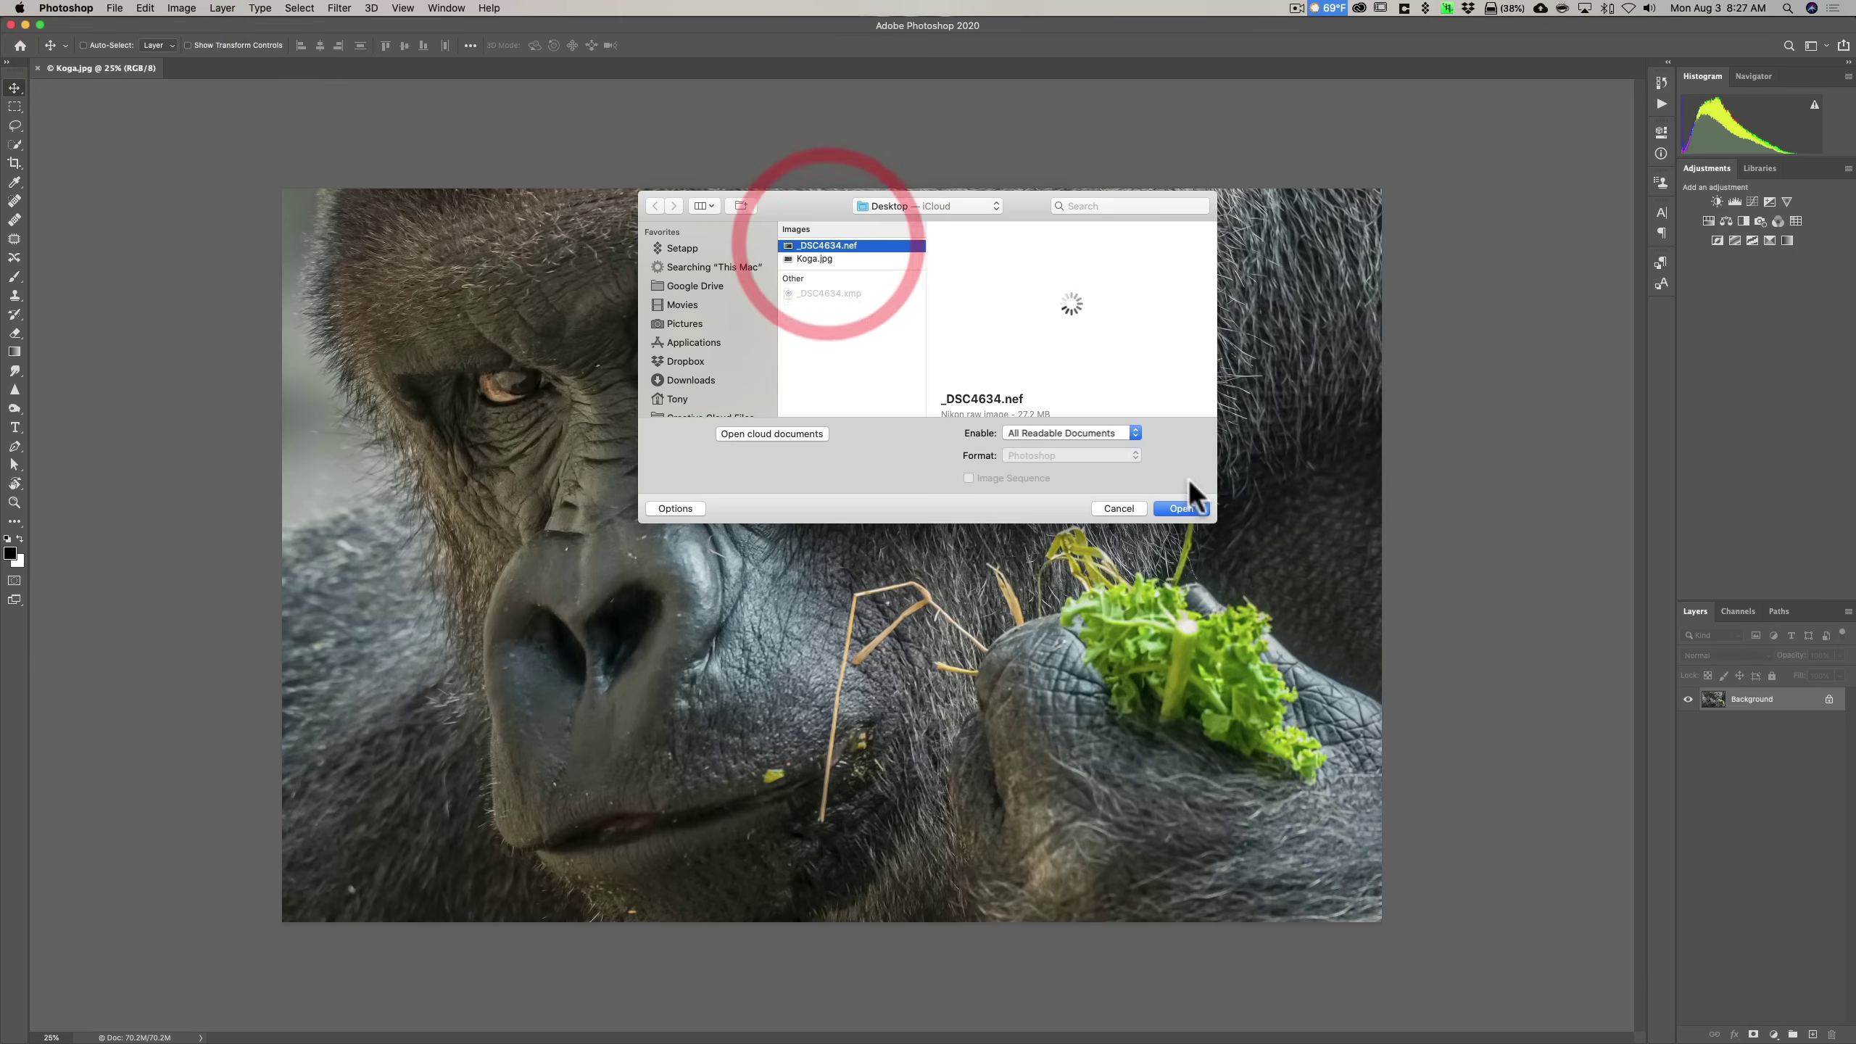
{"action": "left_click", "coordinate": [1180, 508]}
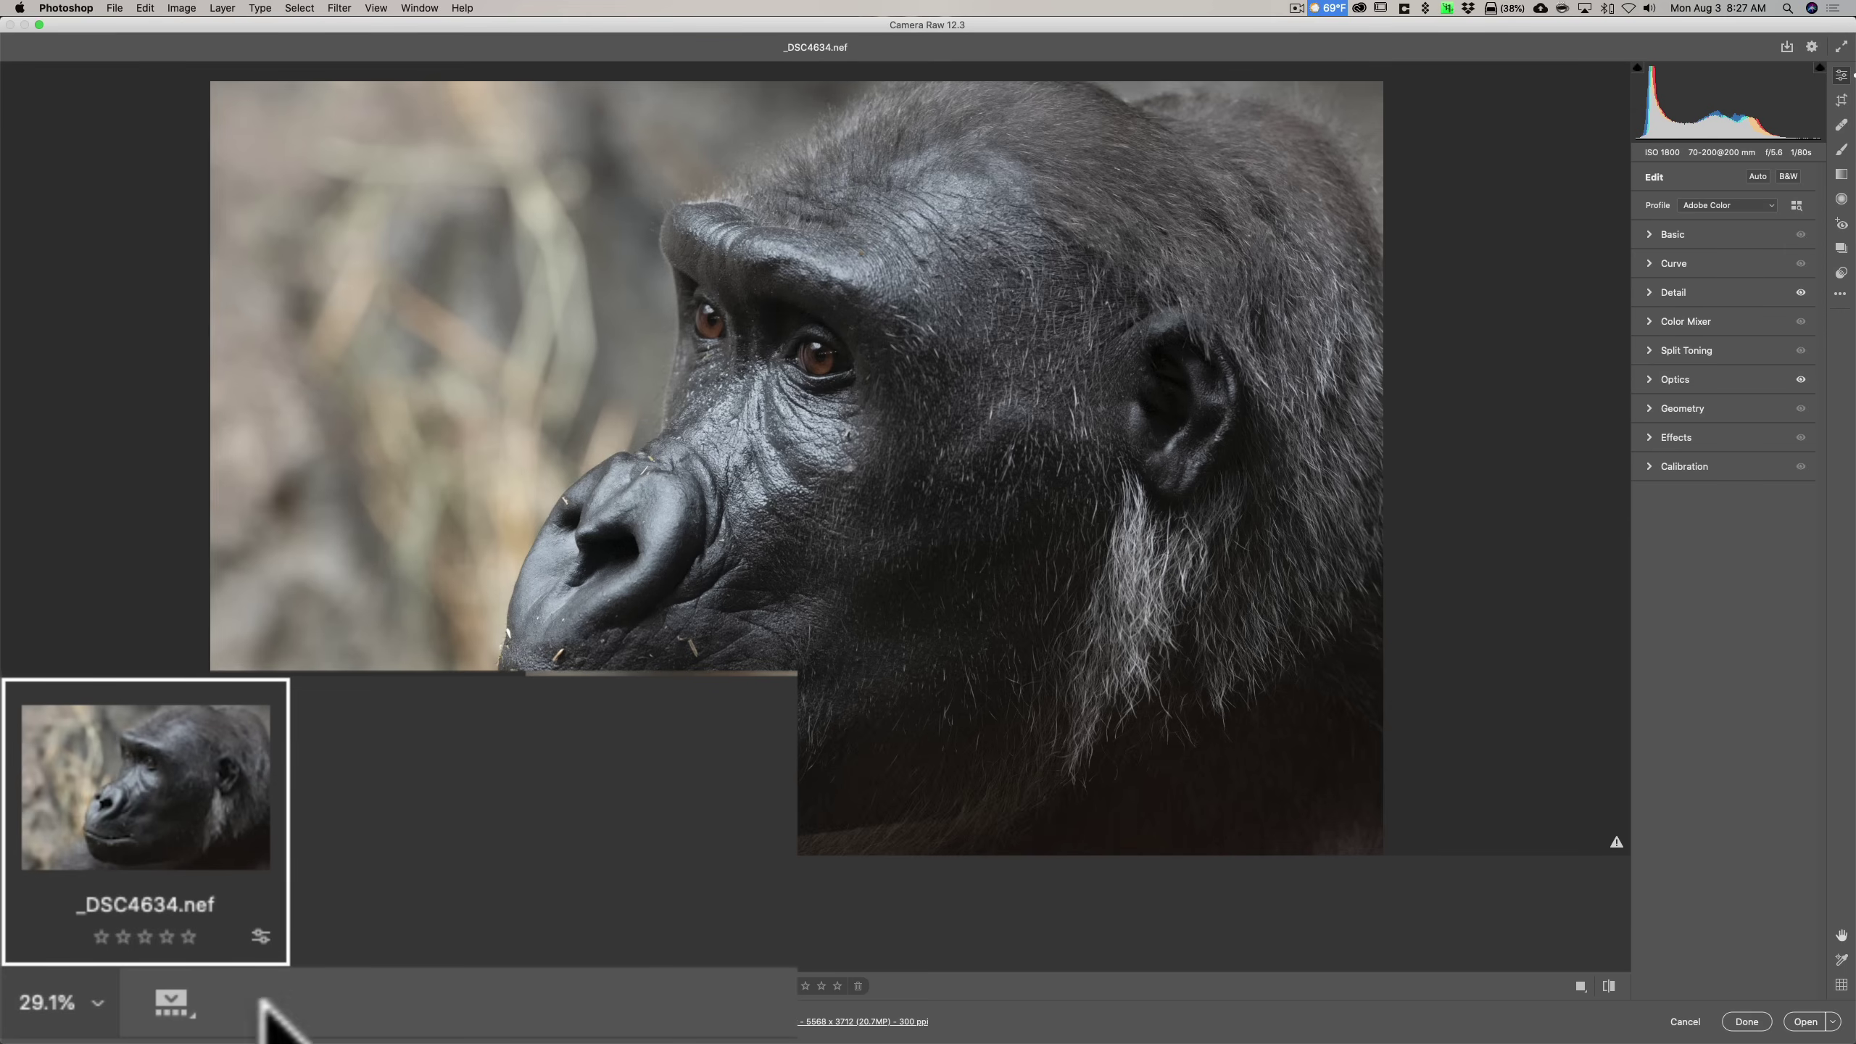
{"action": "left_click", "coordinate": [69, 986]}
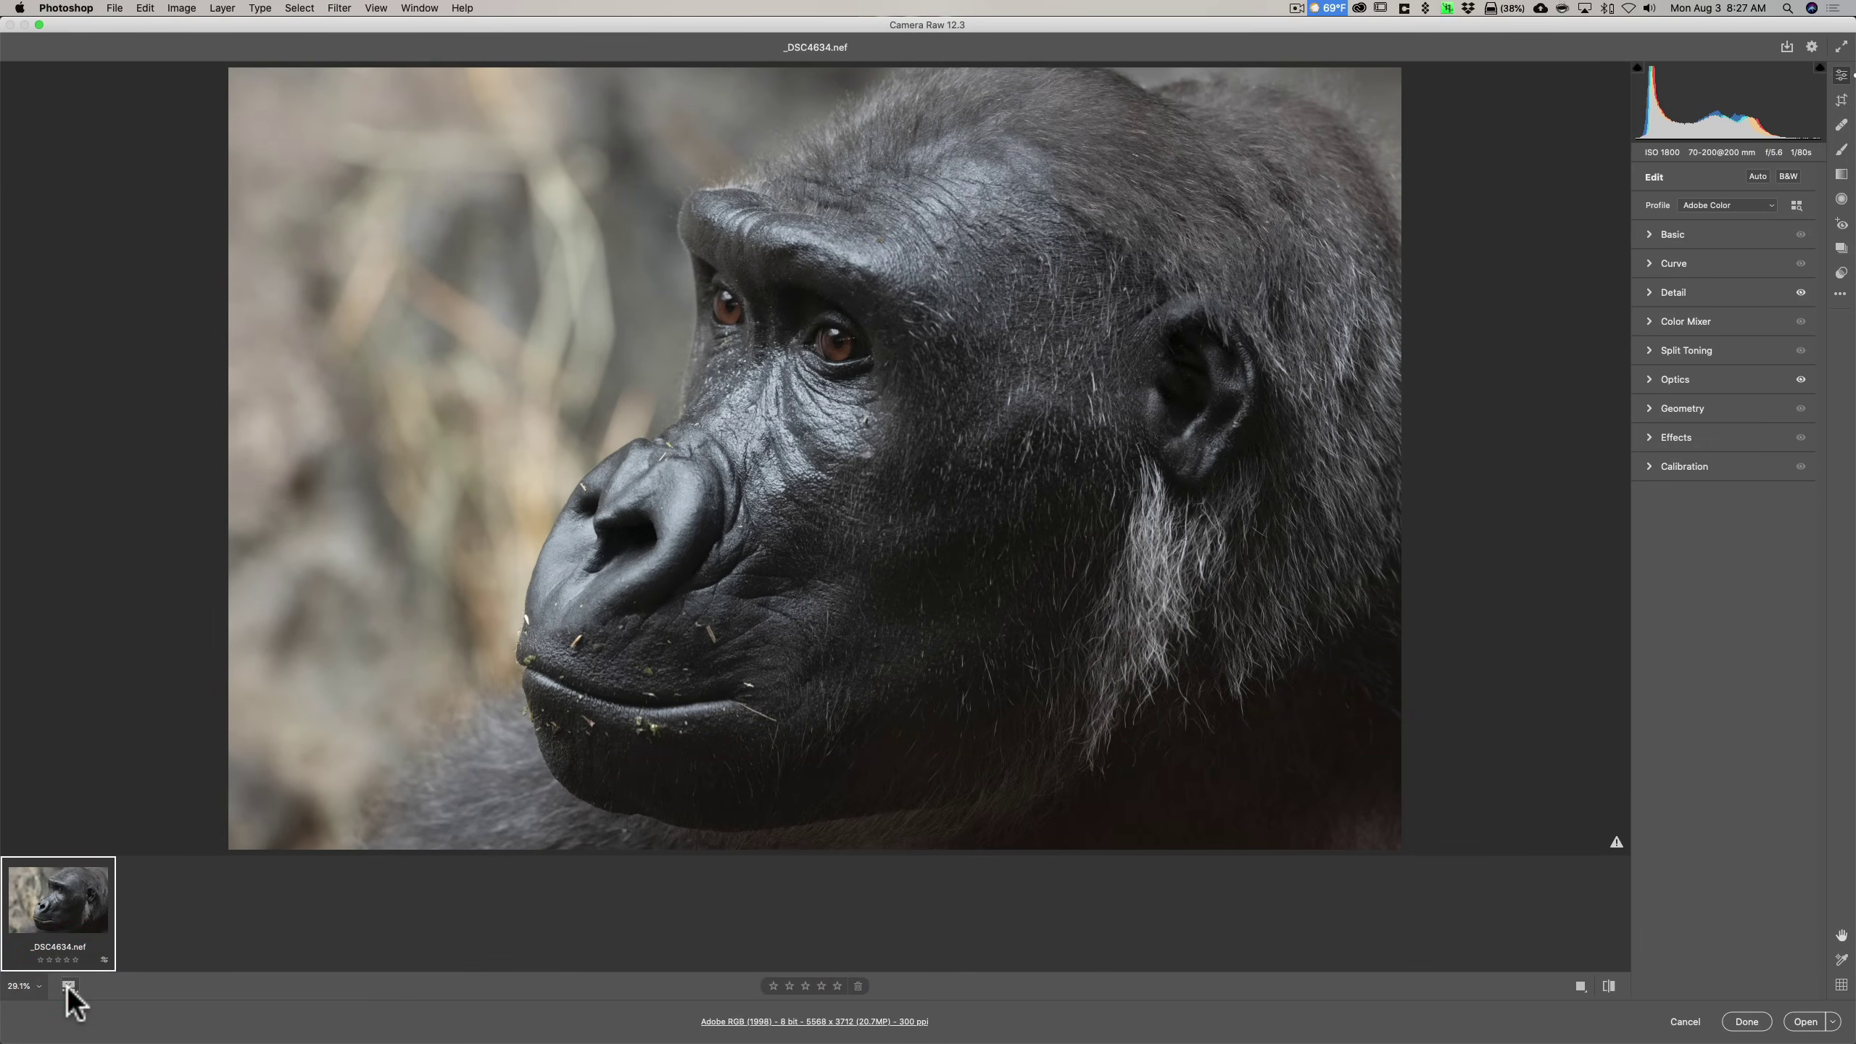
{"action": "left_click", "coordinate": [69, 986]}
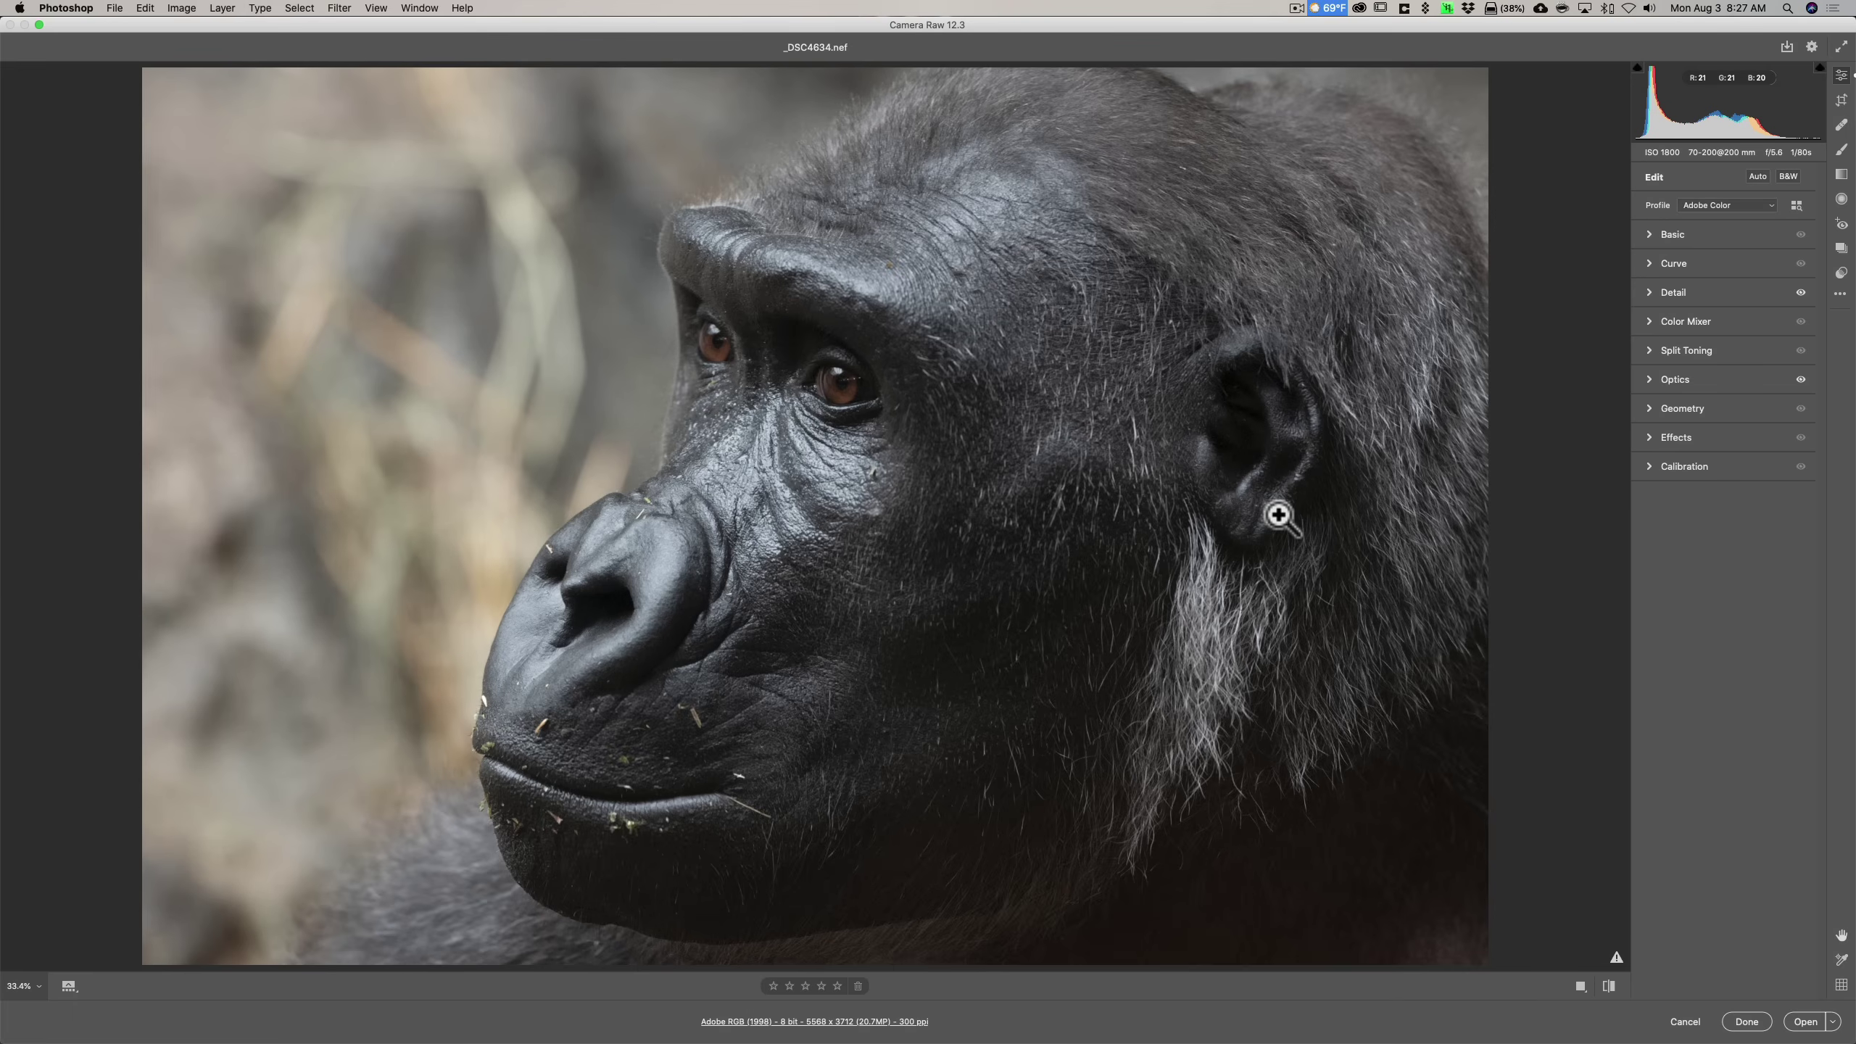
{"action": "left_click", "coordinate": [1648, 233]}
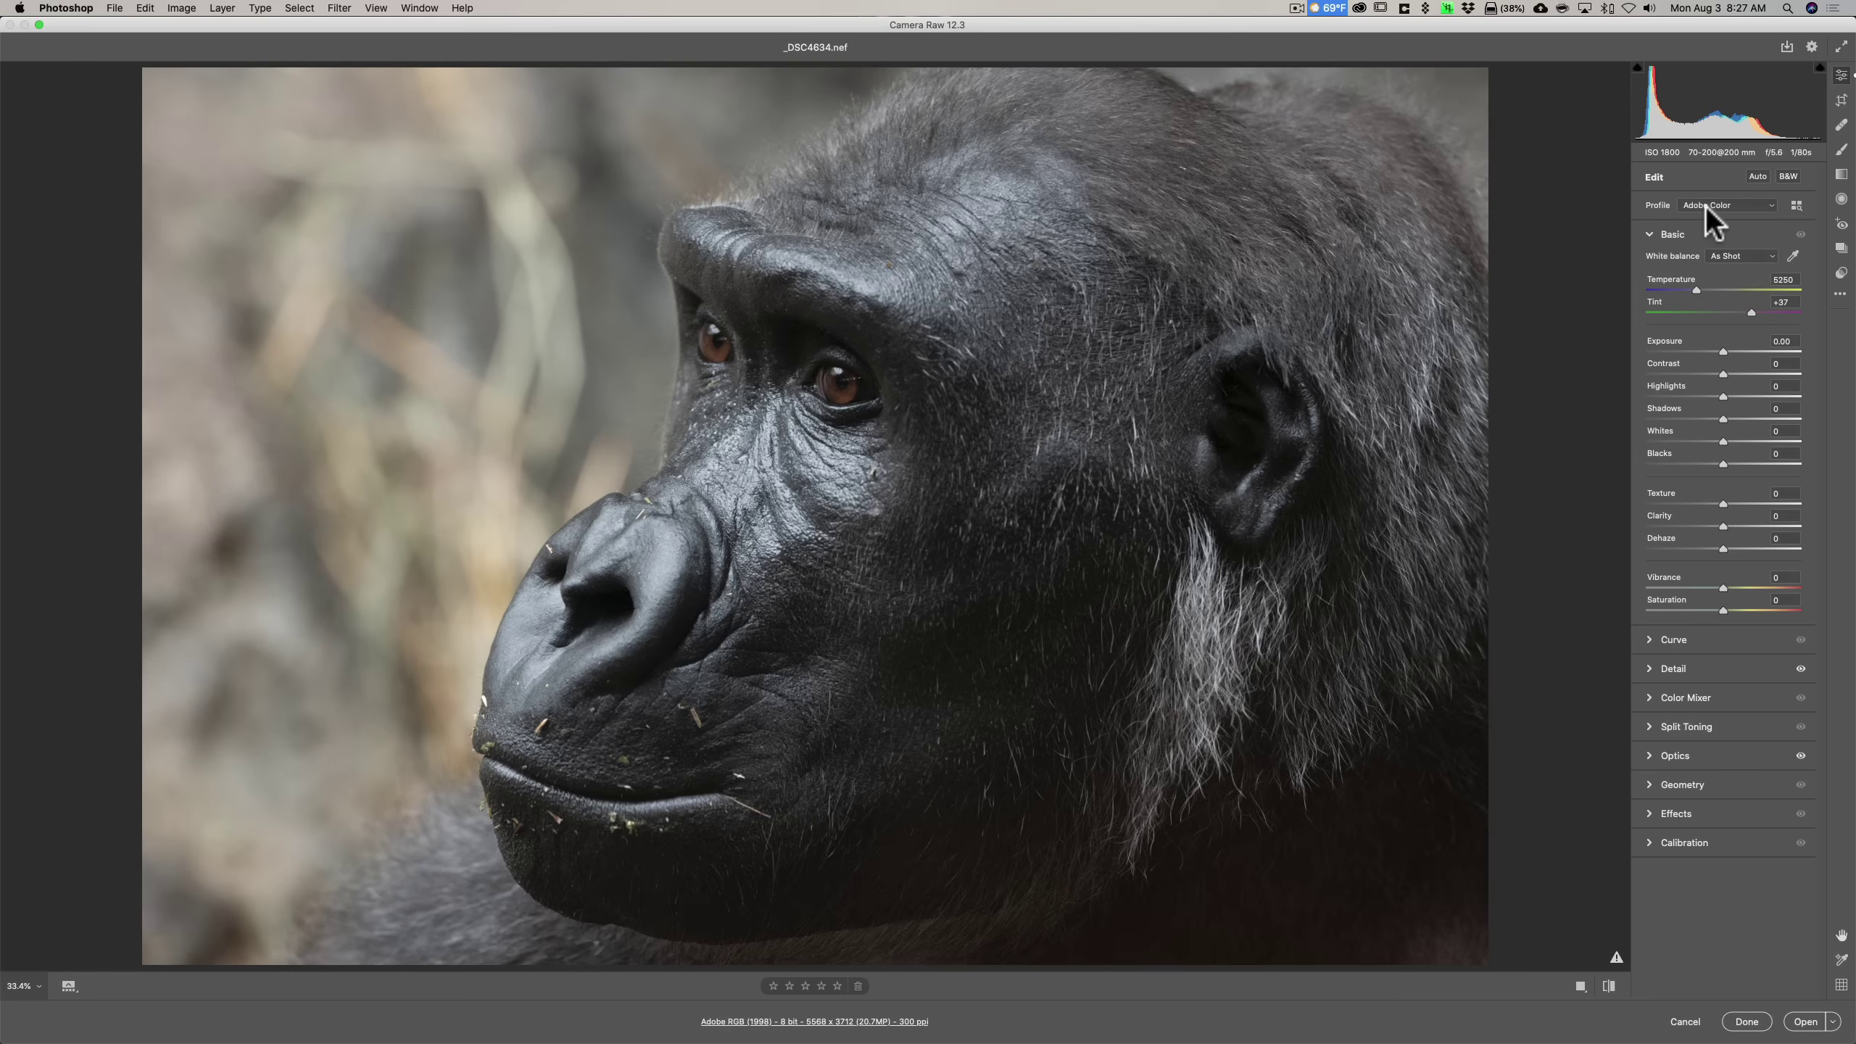
{"action": "left_click", "coordinate": [1767, 207]}
{"action": "left_click", "coordinate": [1795, 205]}
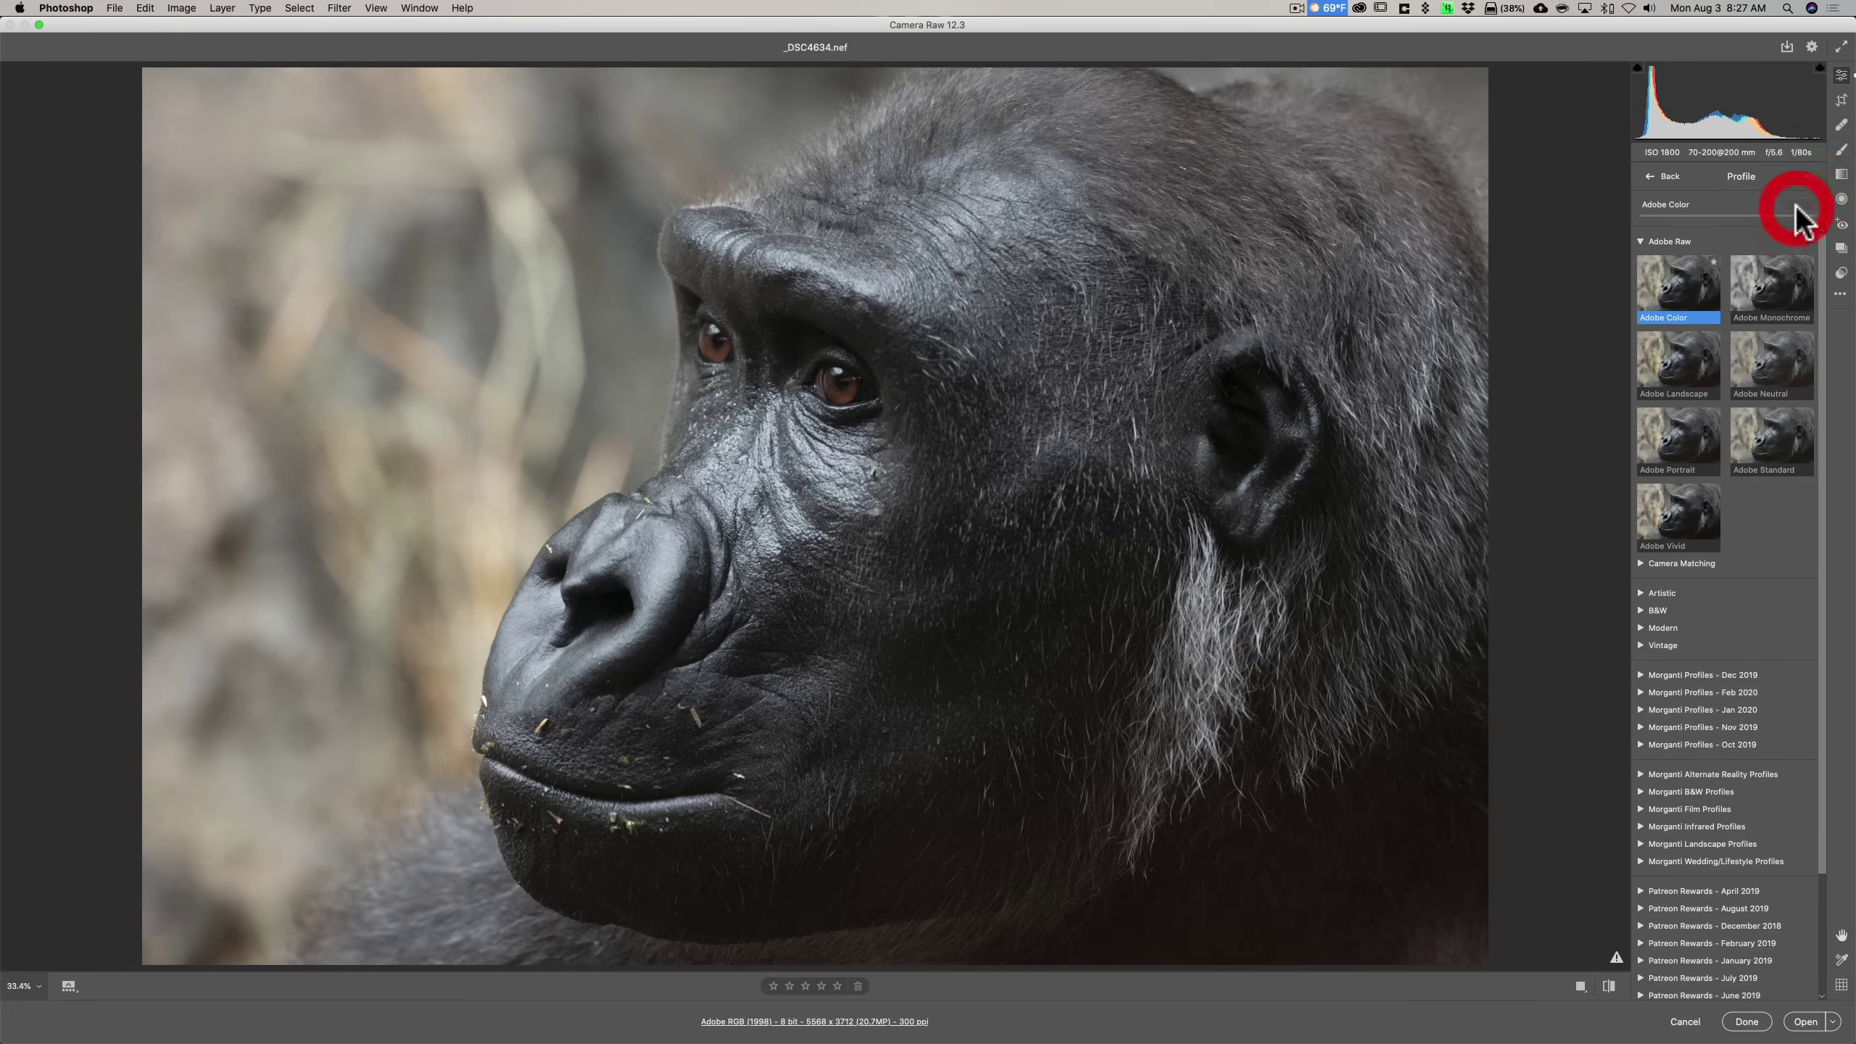
{"action": "left_click", "coordinate": [1664, 175]}
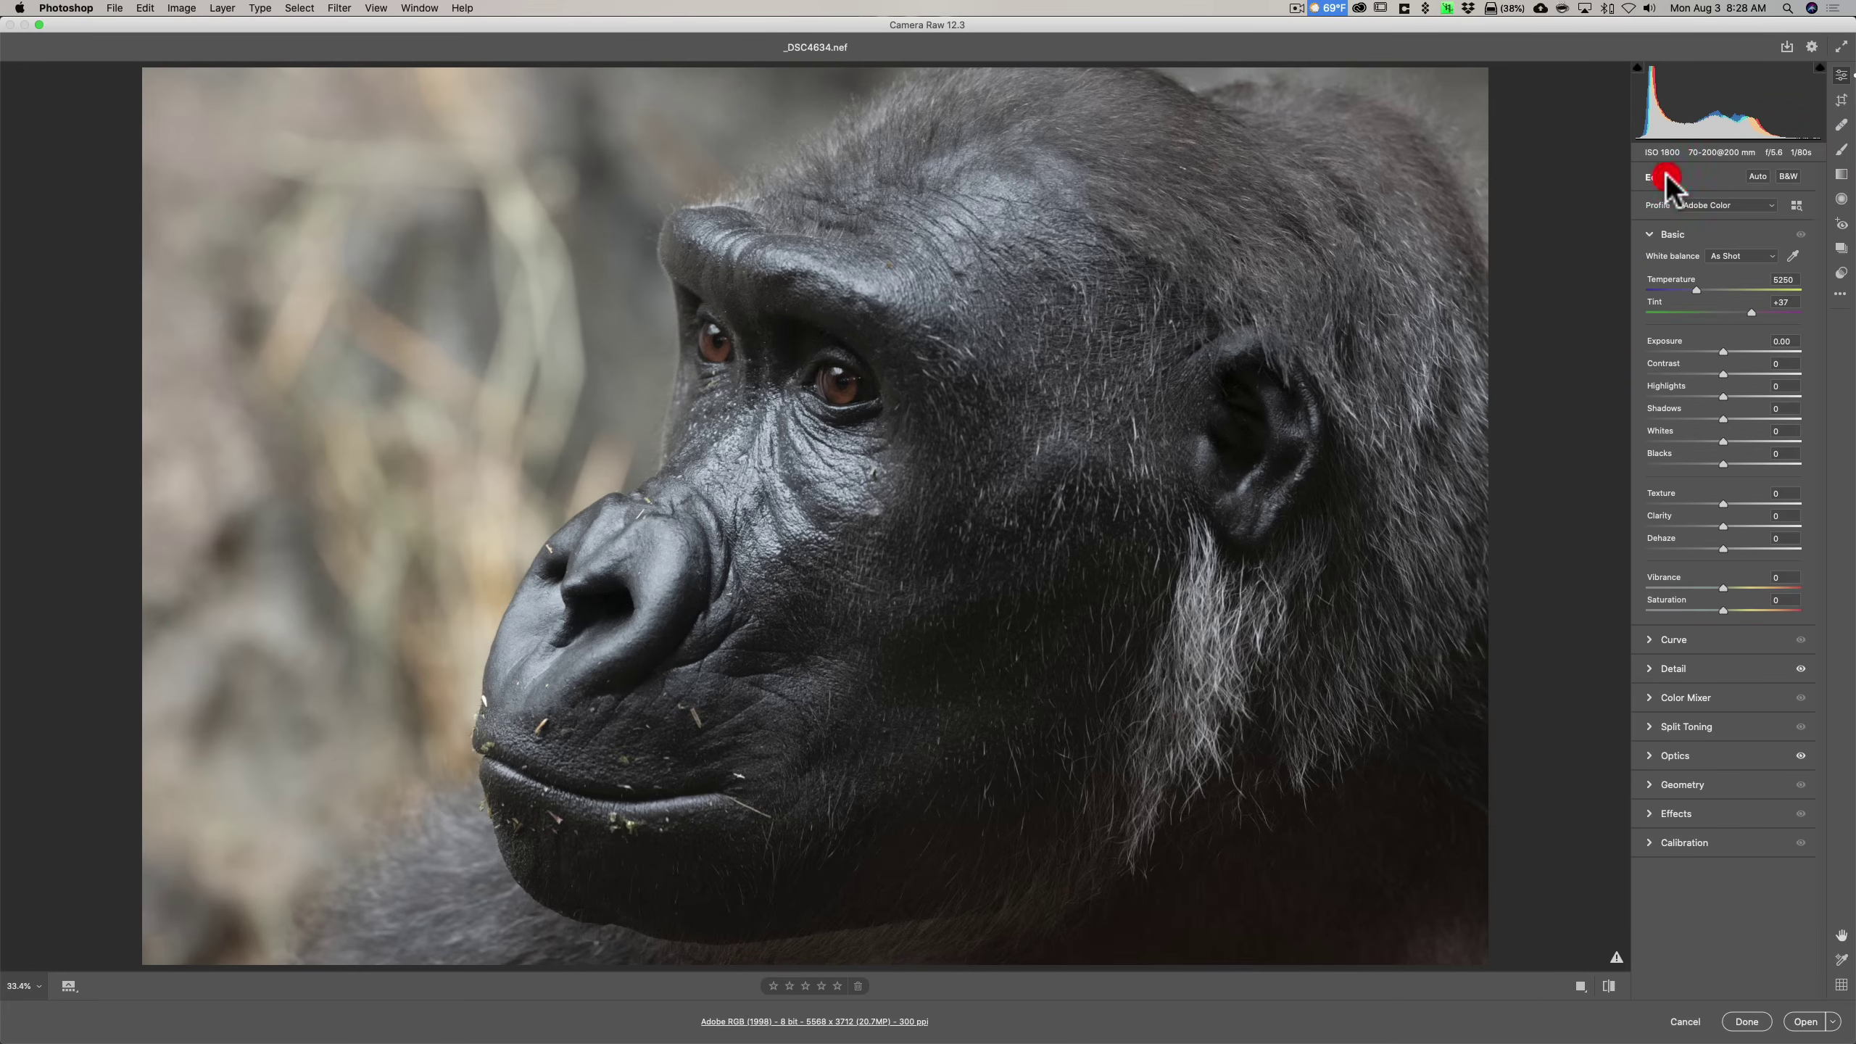
- Collapse Basic, expand the Tone Curve, switch it to point curve mode, then collapse it
{"action": "left_click", "coordinate": [1650, 232]}
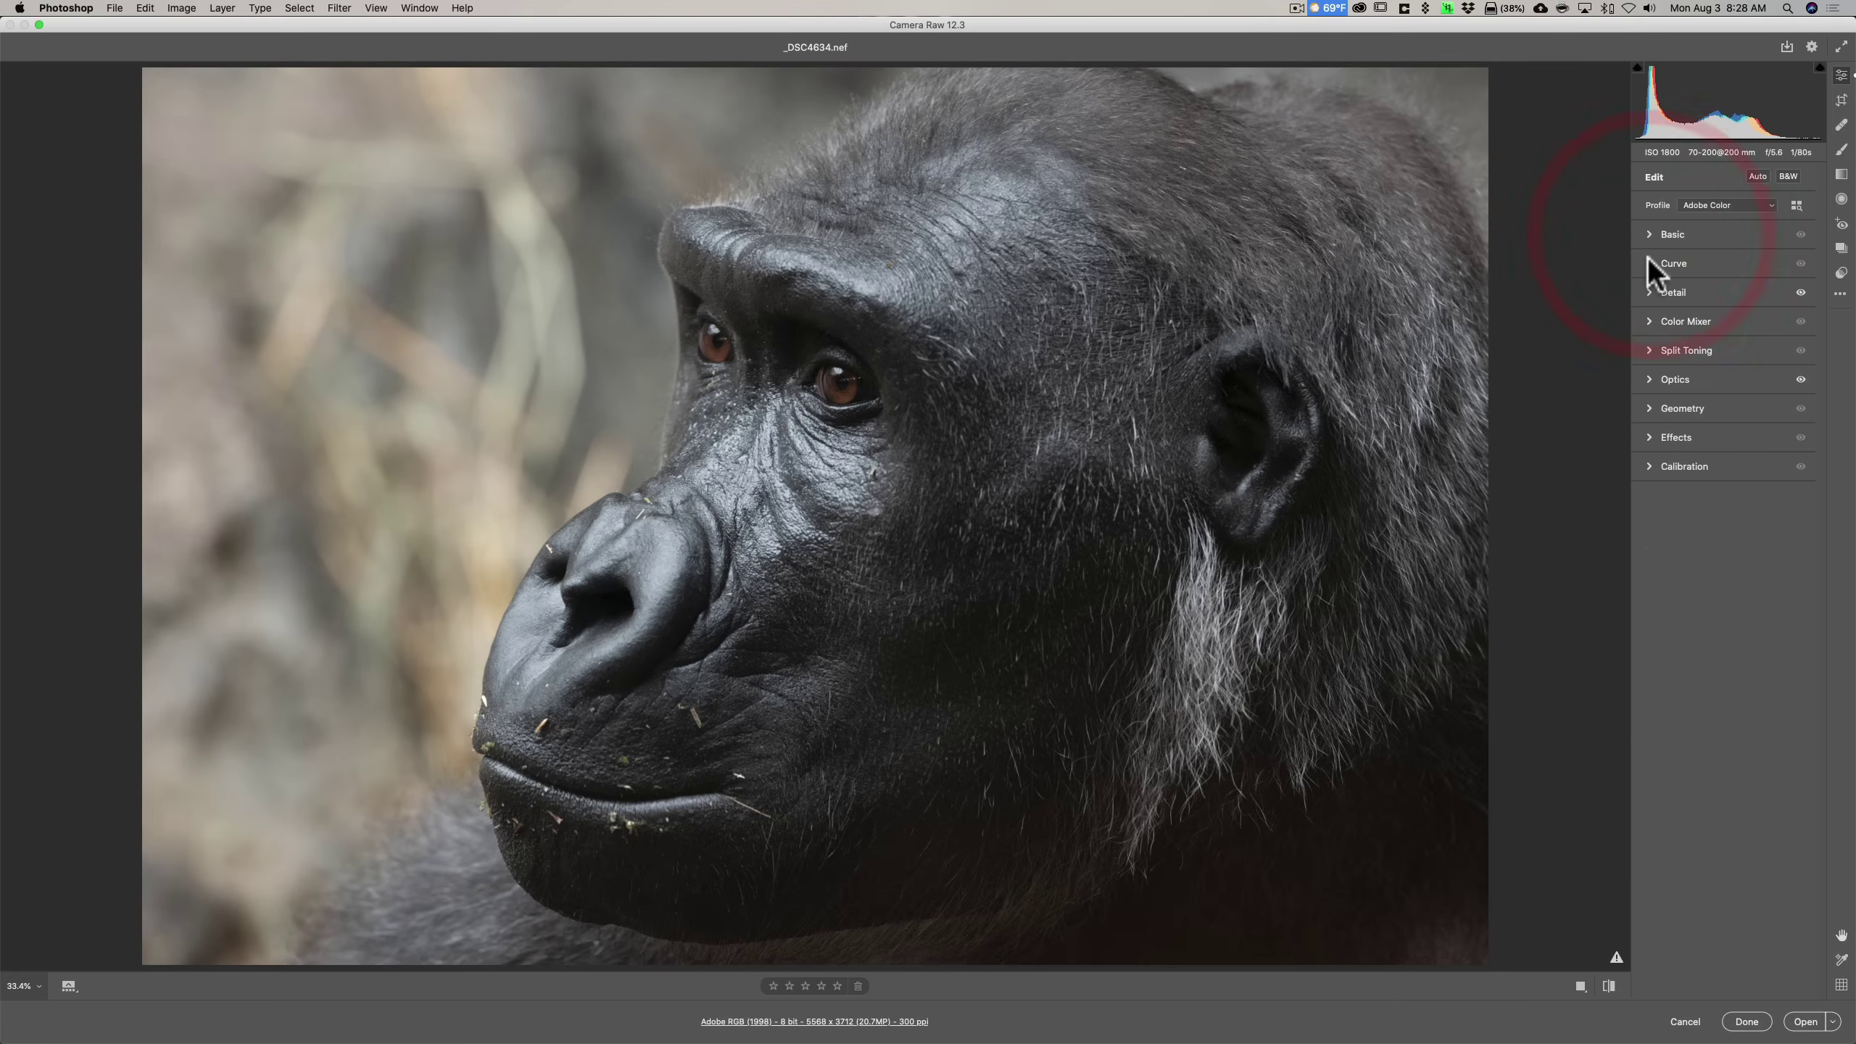
{"action": "left_click", "coordinate": [1649, 260]}
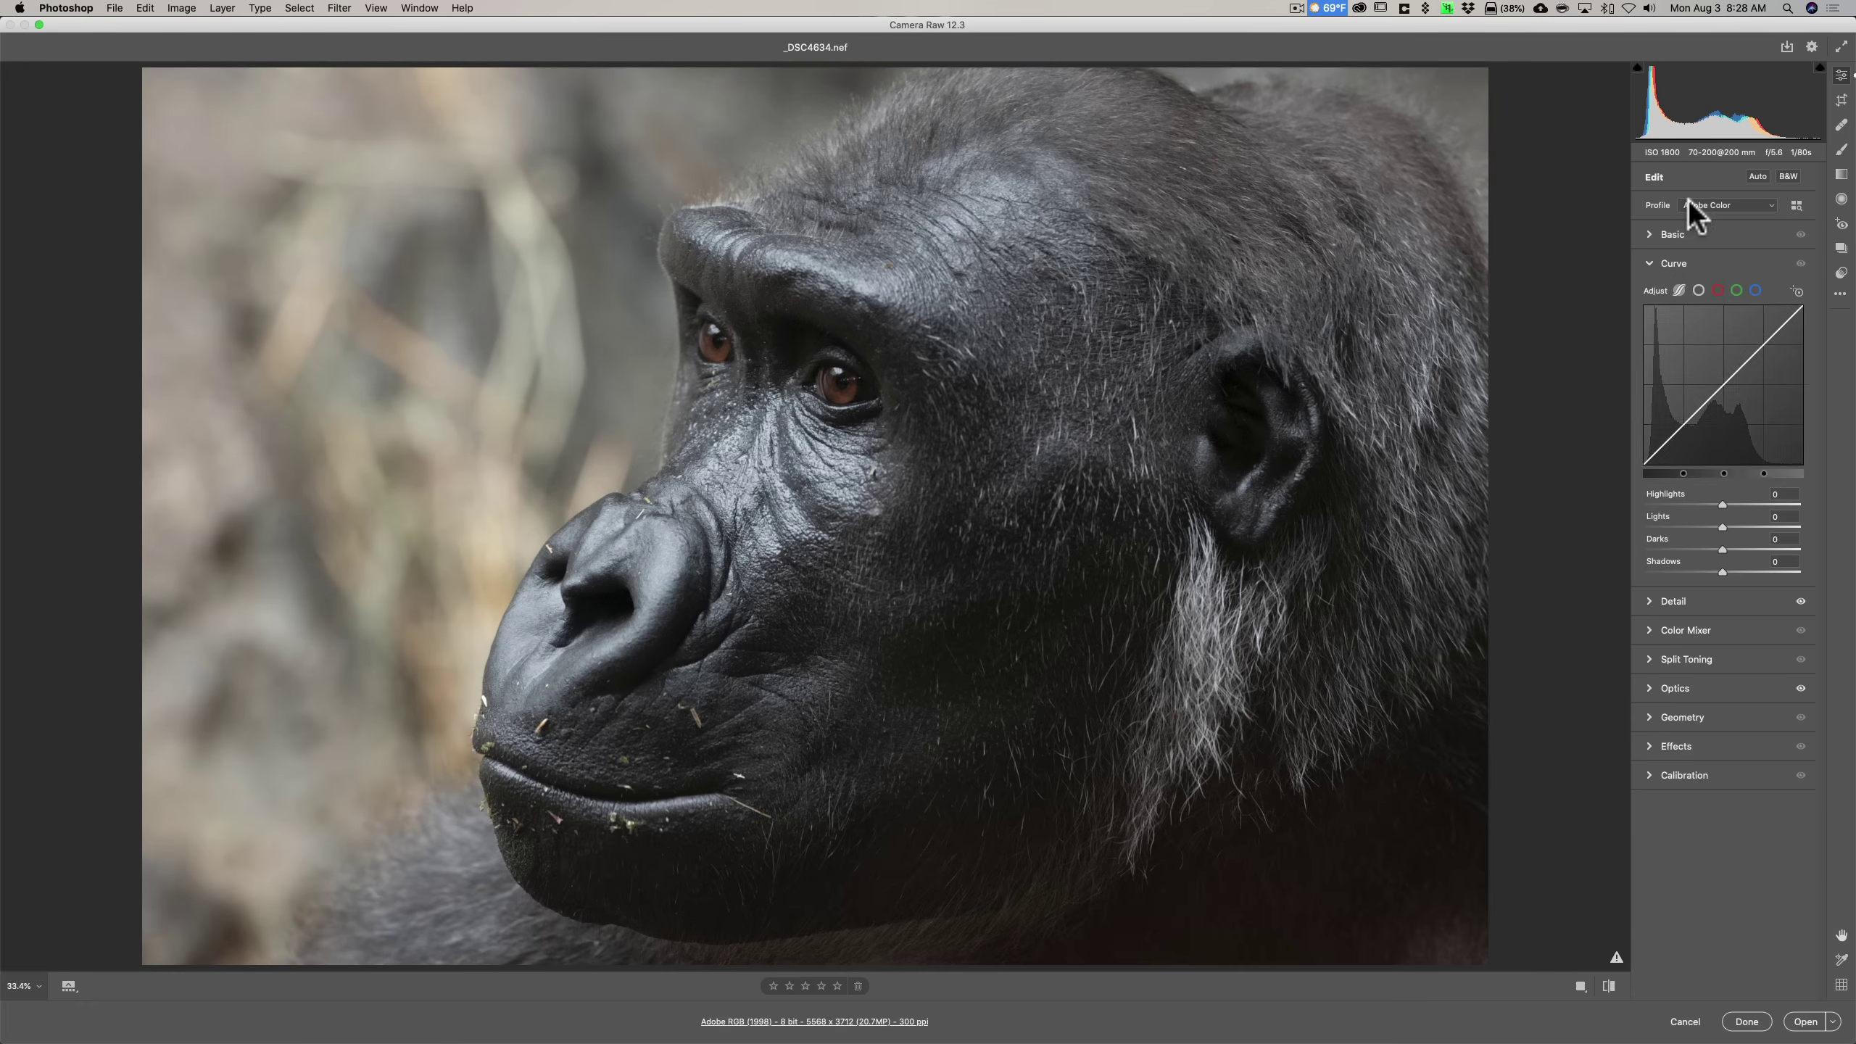
{"action": "left_click", "coordinate": [1678, 289]}
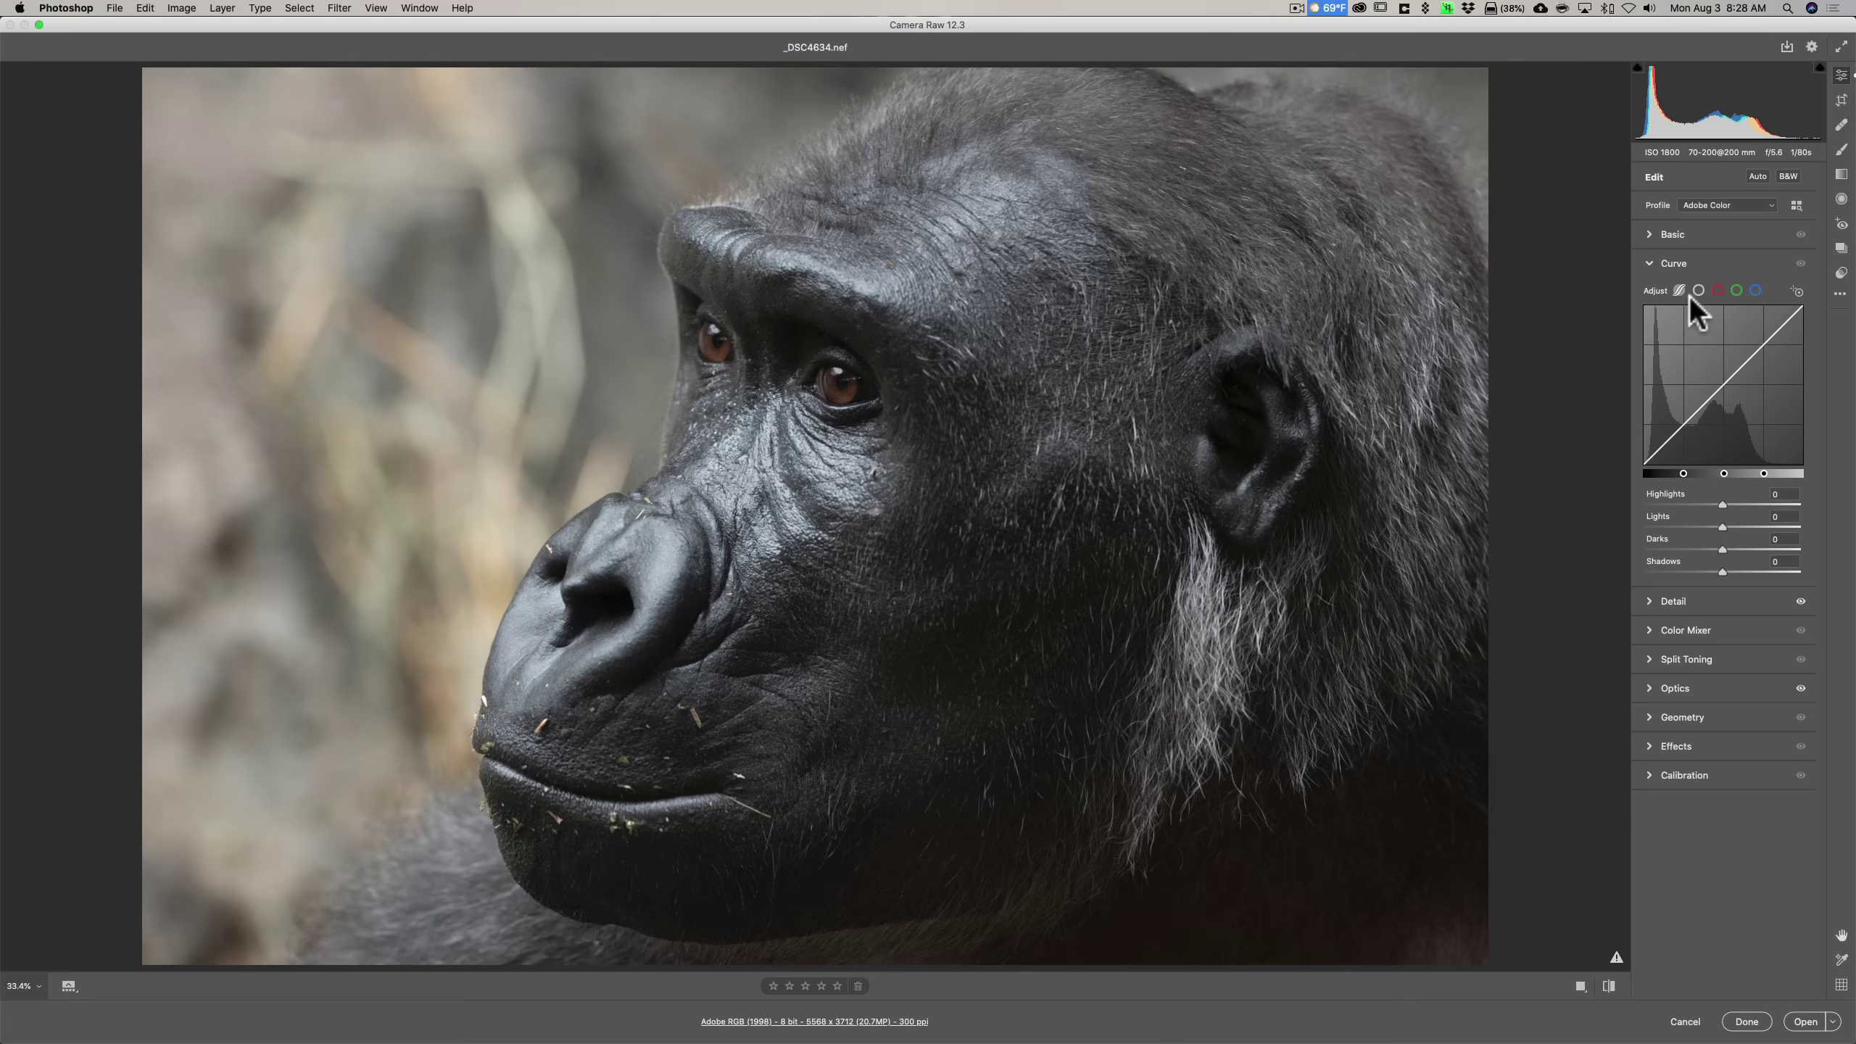
{"action": "left_click", "coordinate": [1695, 289]}
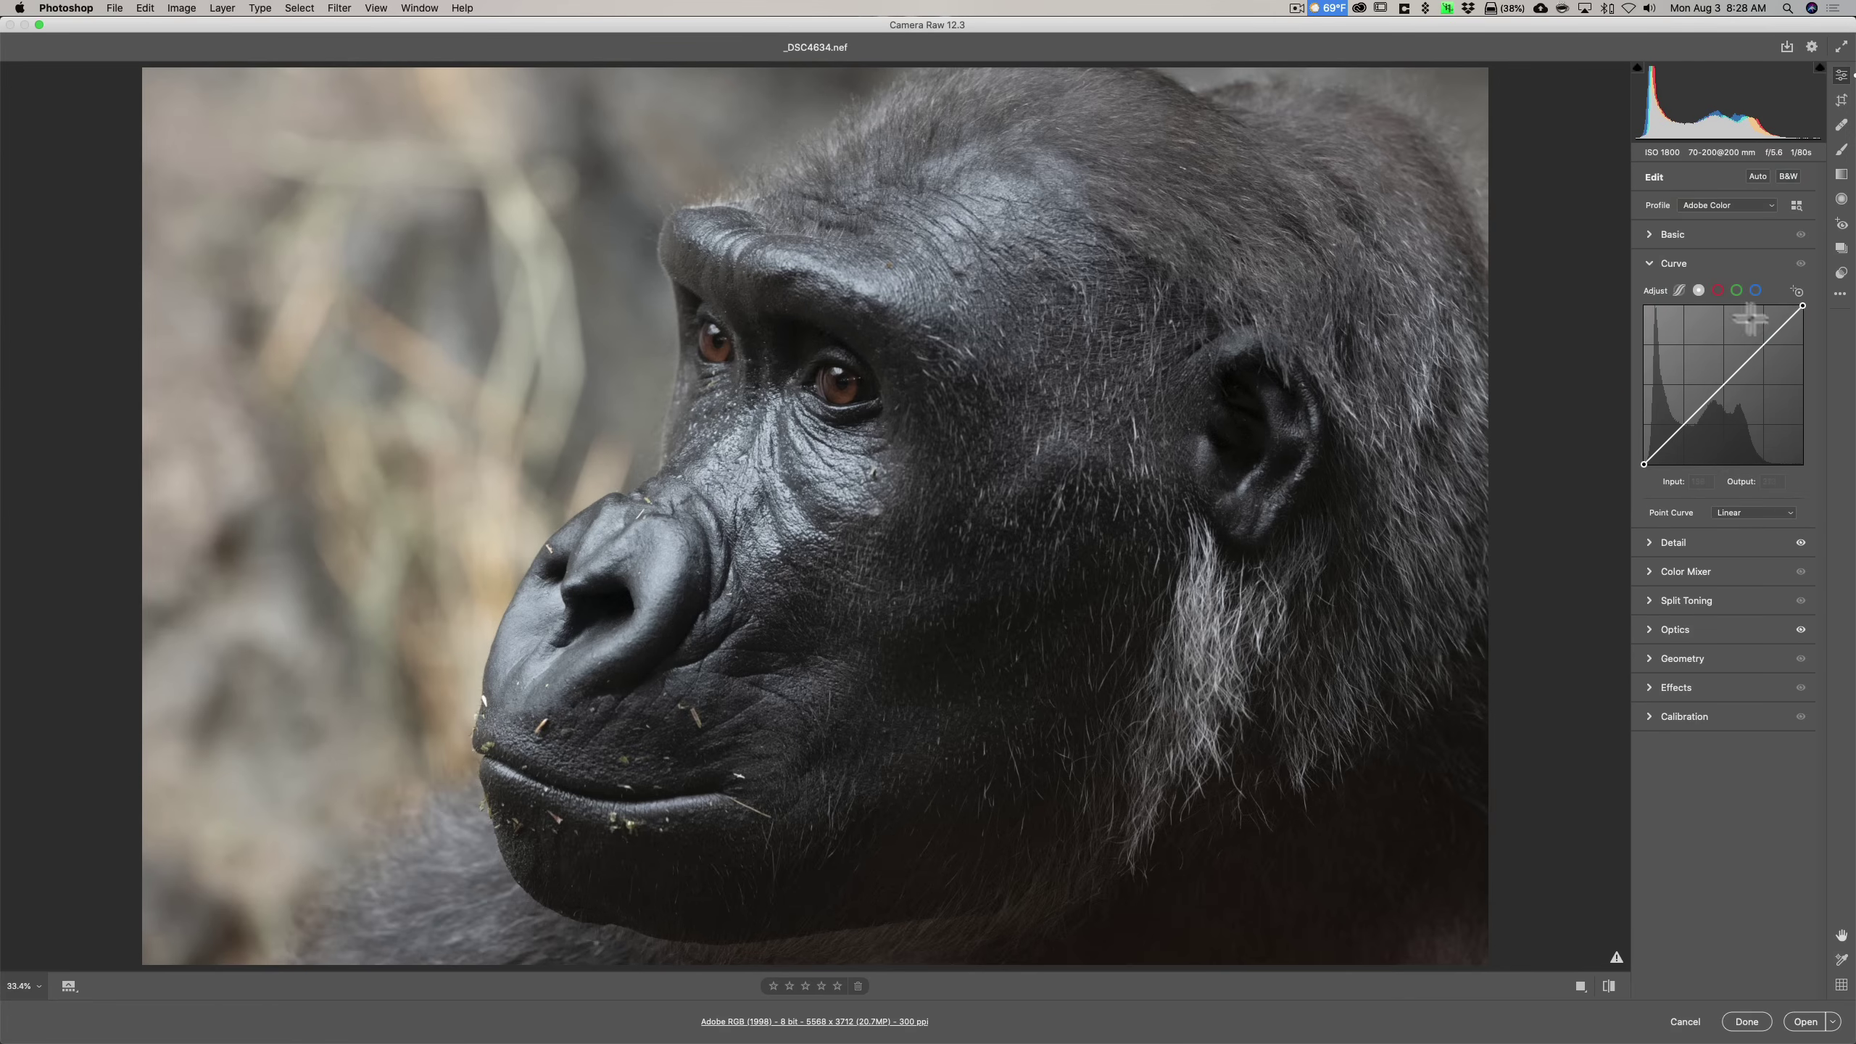
{"action": "left_click", "coordinate": [1651, 262]}
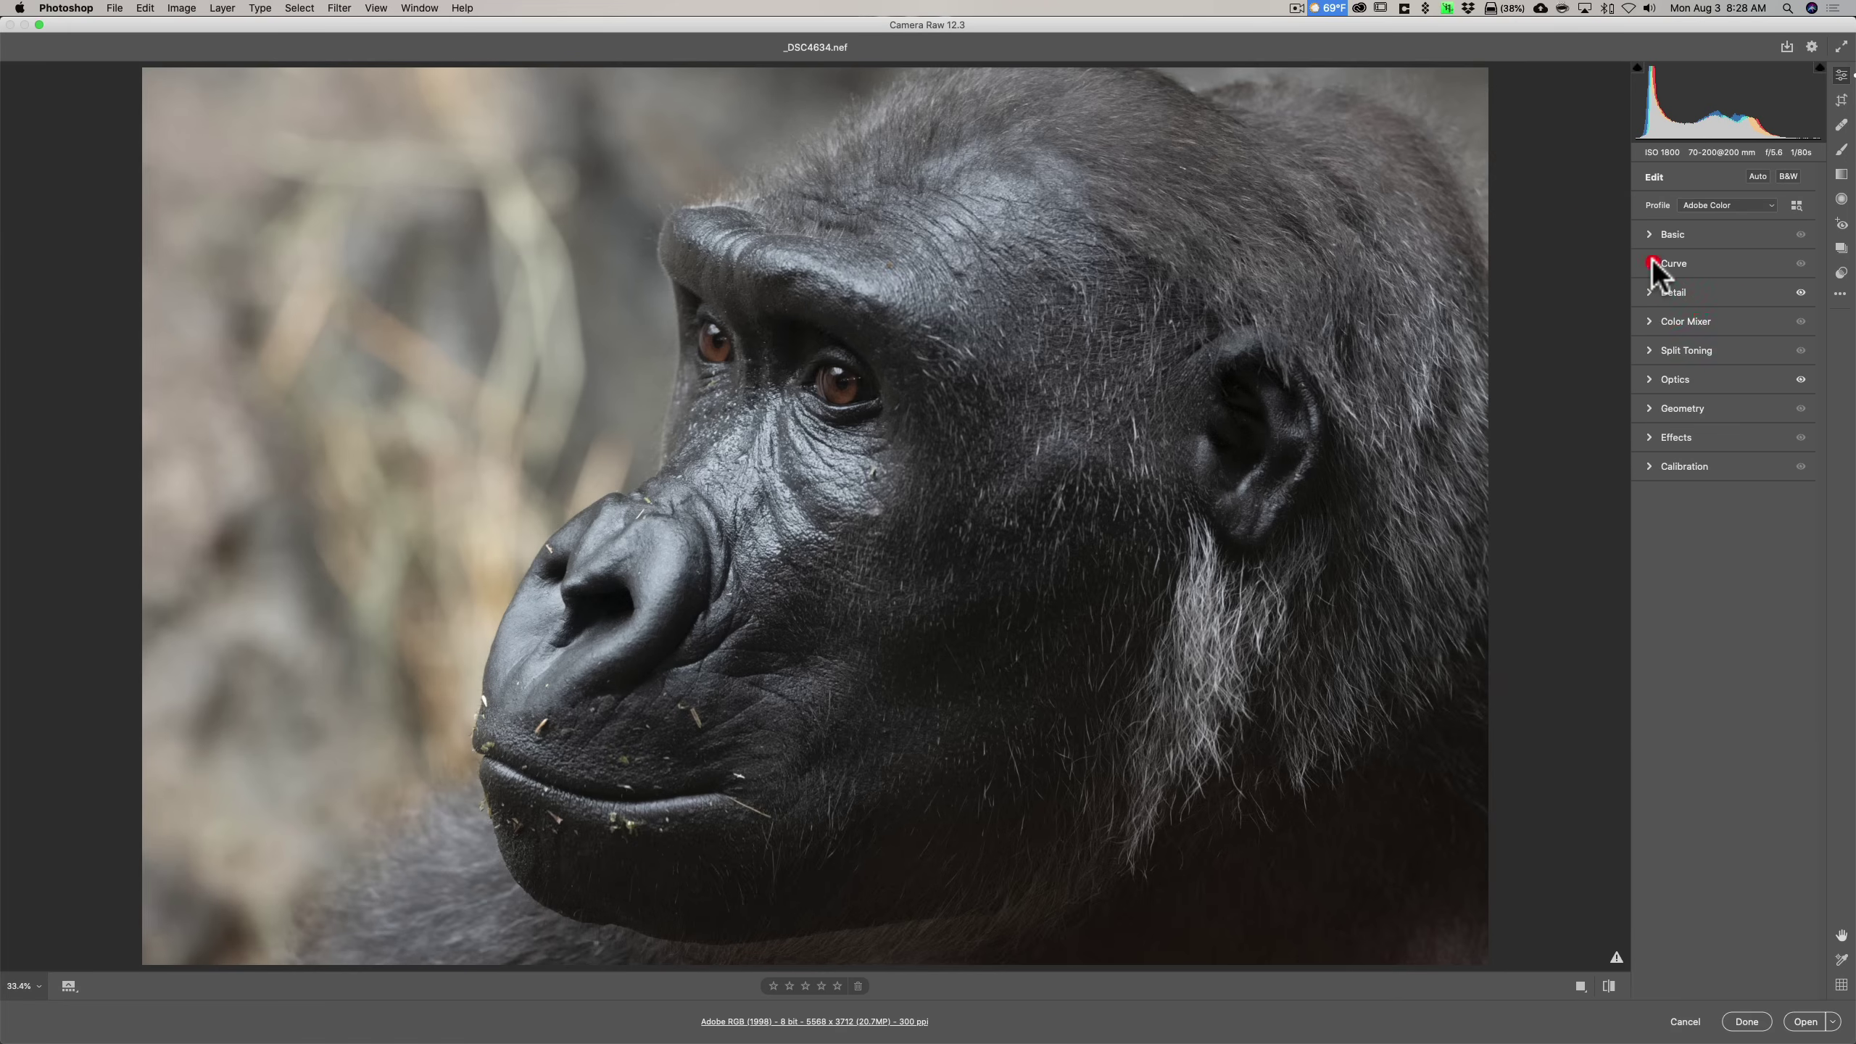
- Collapse the Detail panel and bring up Crop & Rotate, with 2 x 3 aspect and angle 0.00
{"action": "left_click", "coordinate": [1650, 289]}
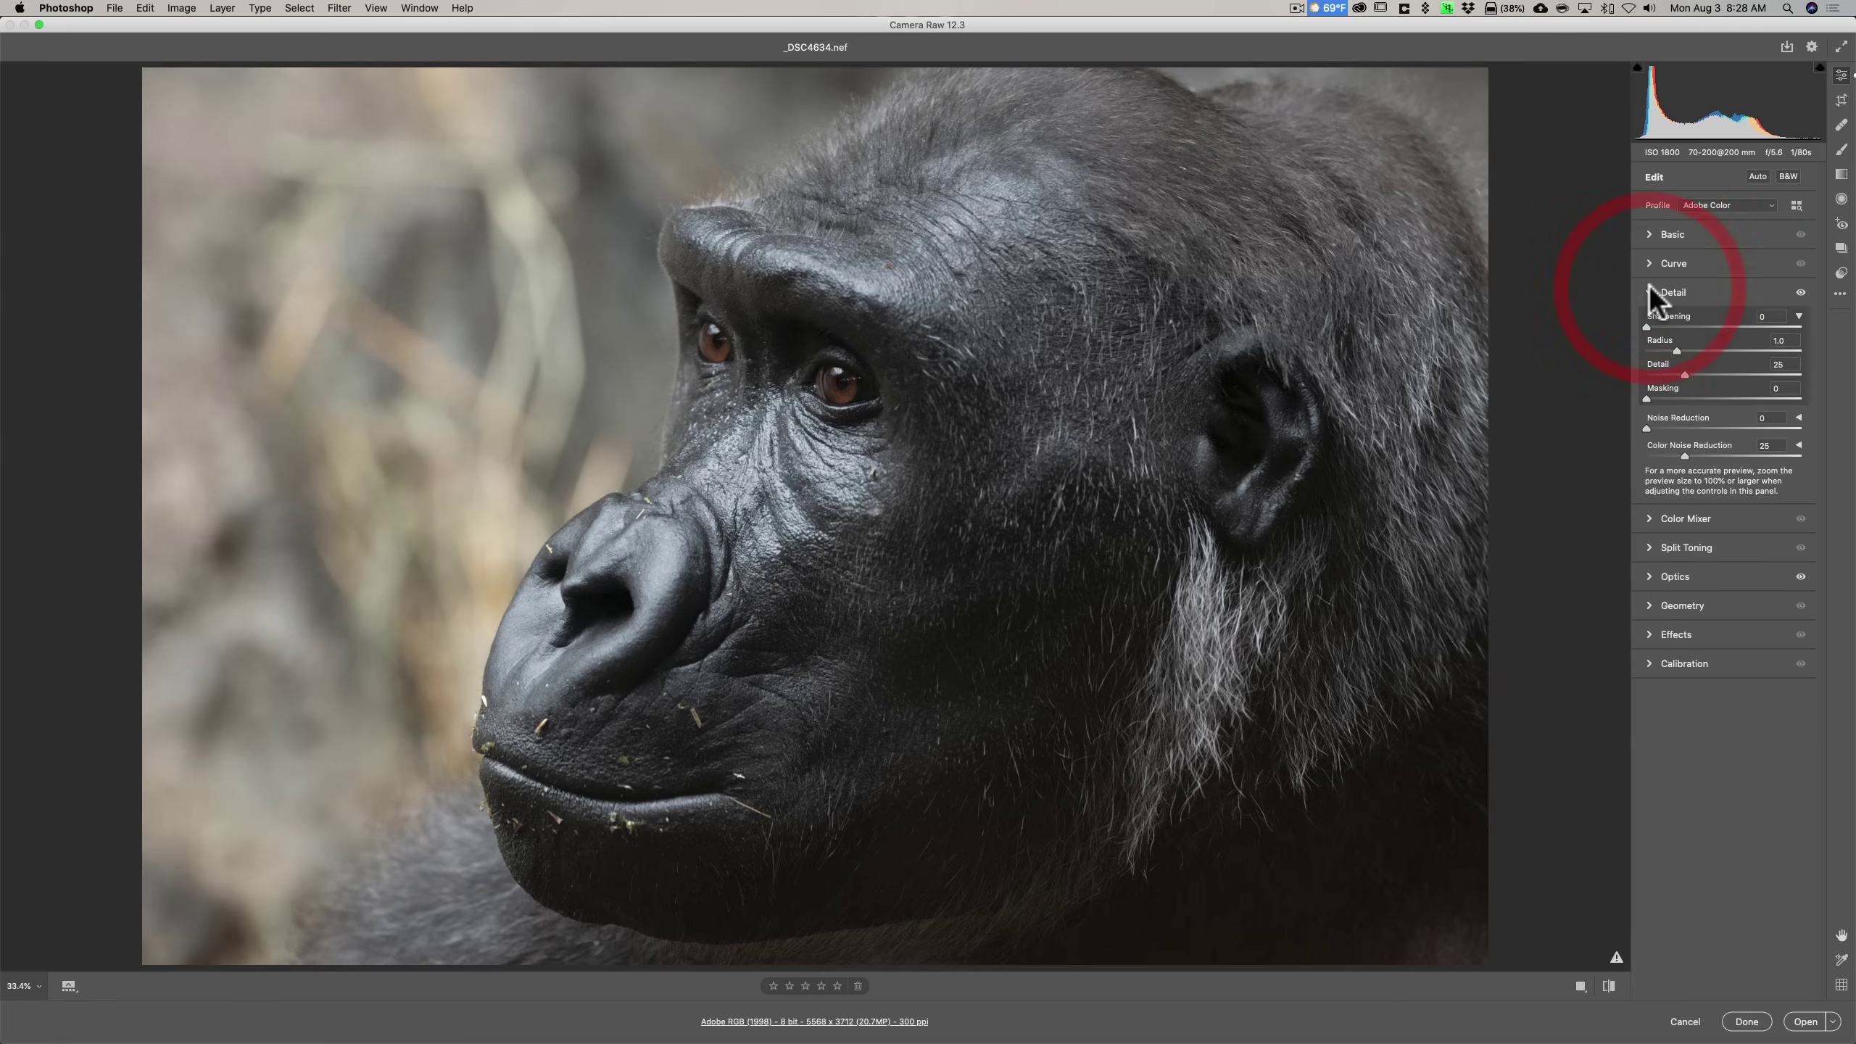
{"action": "left_click", "coordinate": [1651, 288]}
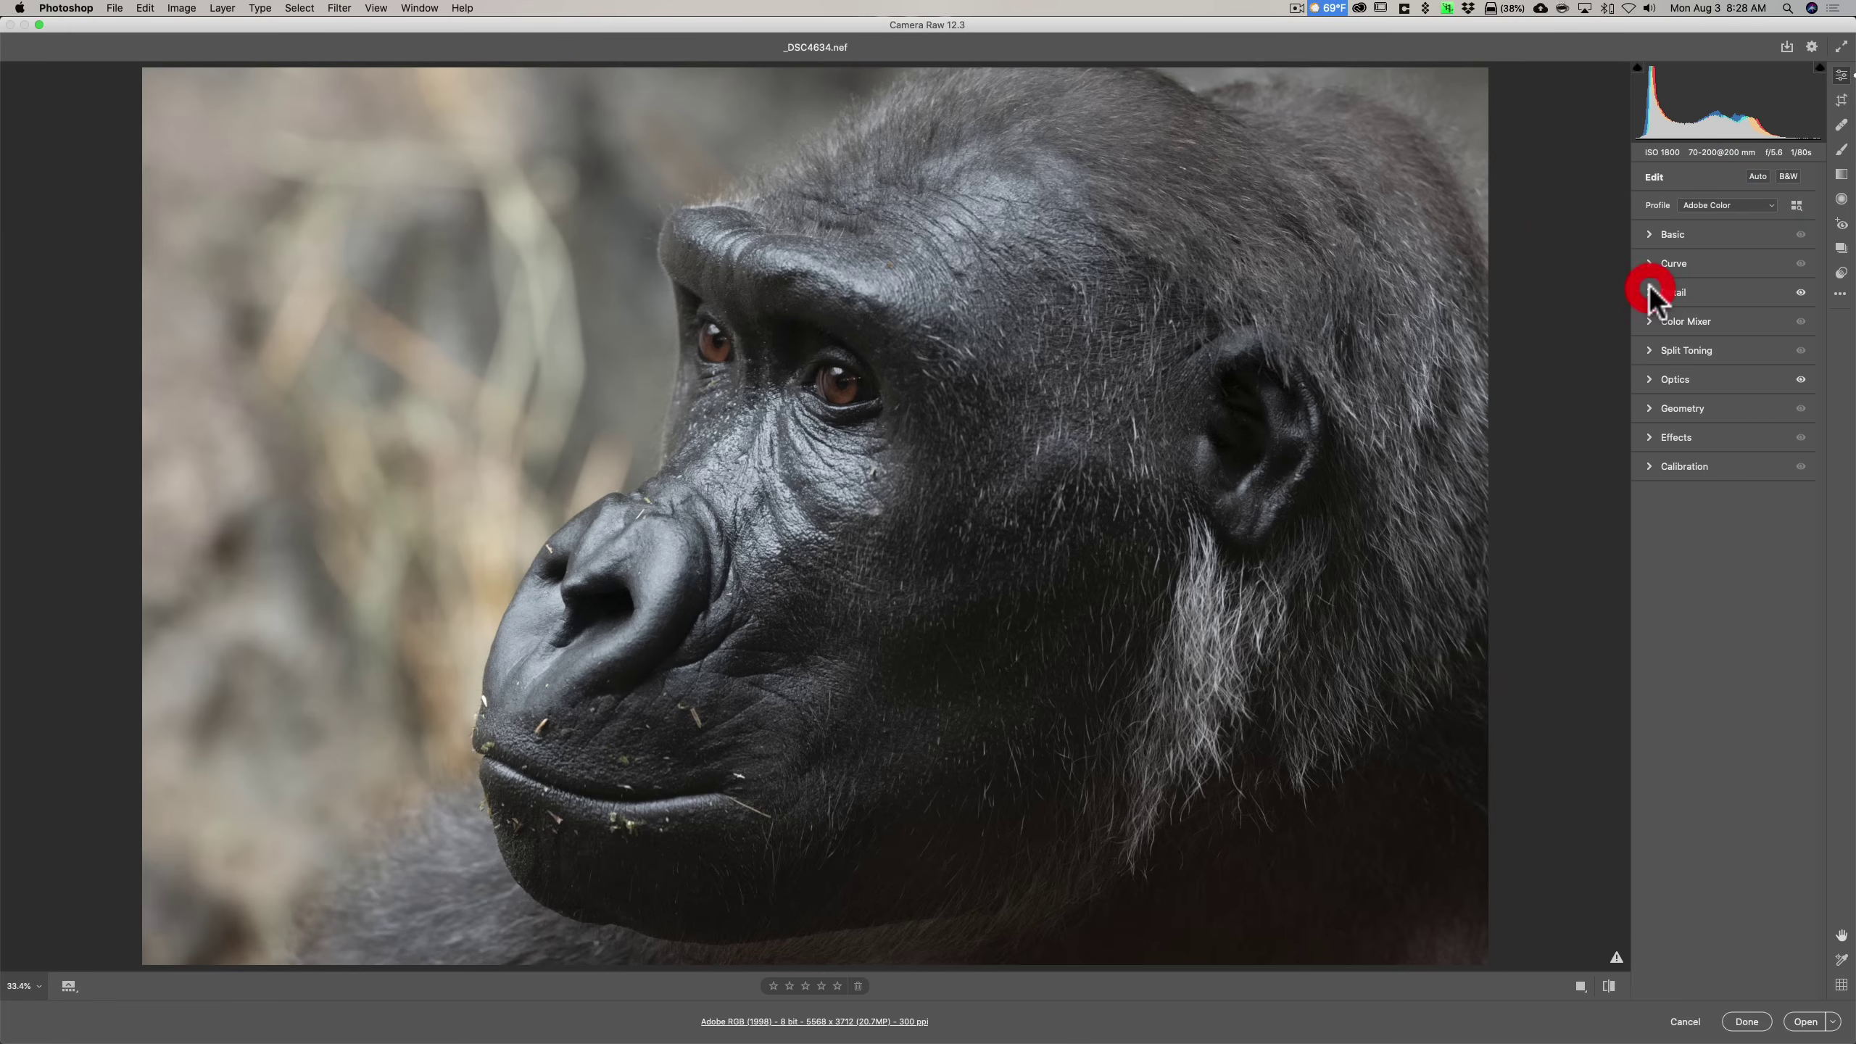
{"action": "left_click", "coordinate": [1842, 100]}
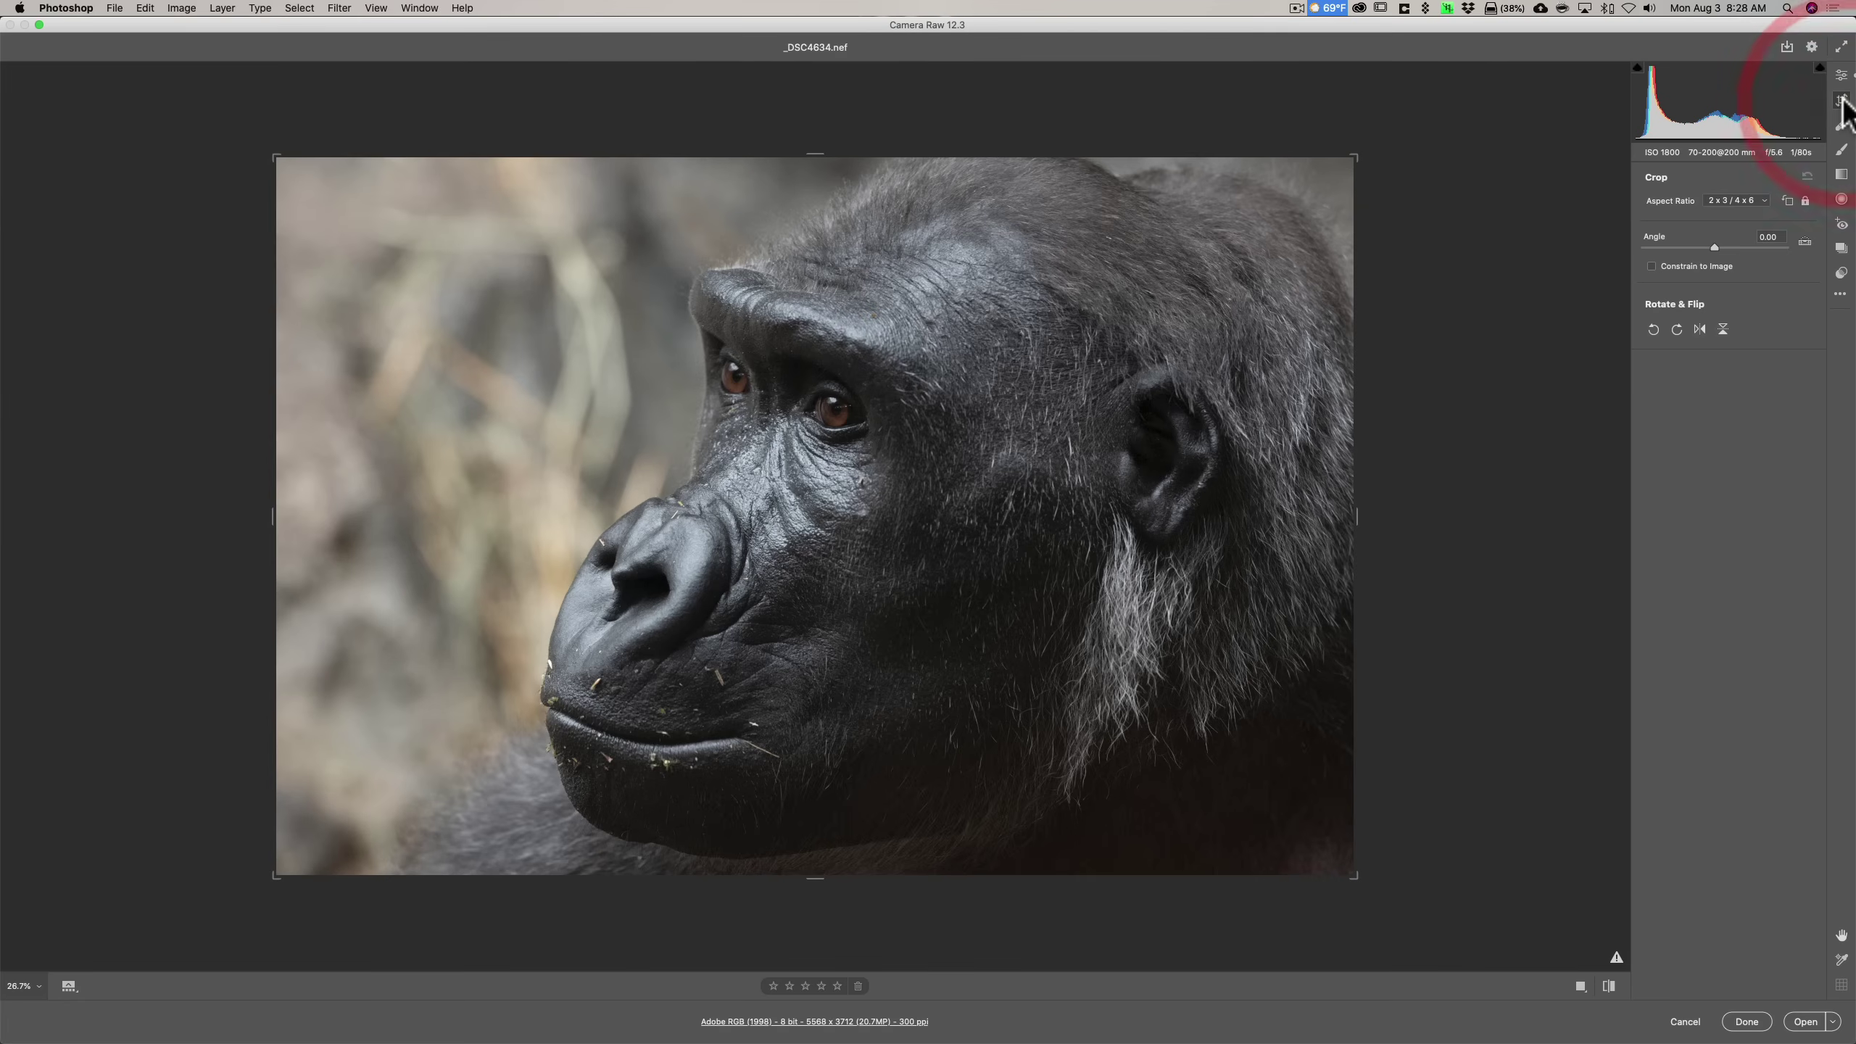
- Step through Spot Removal, Adjustment Brush, Graduated Filter, Radial Filter, Red Eye and Snapshots panels
{"action": "left_click", "coordinate": [1842, 124]}
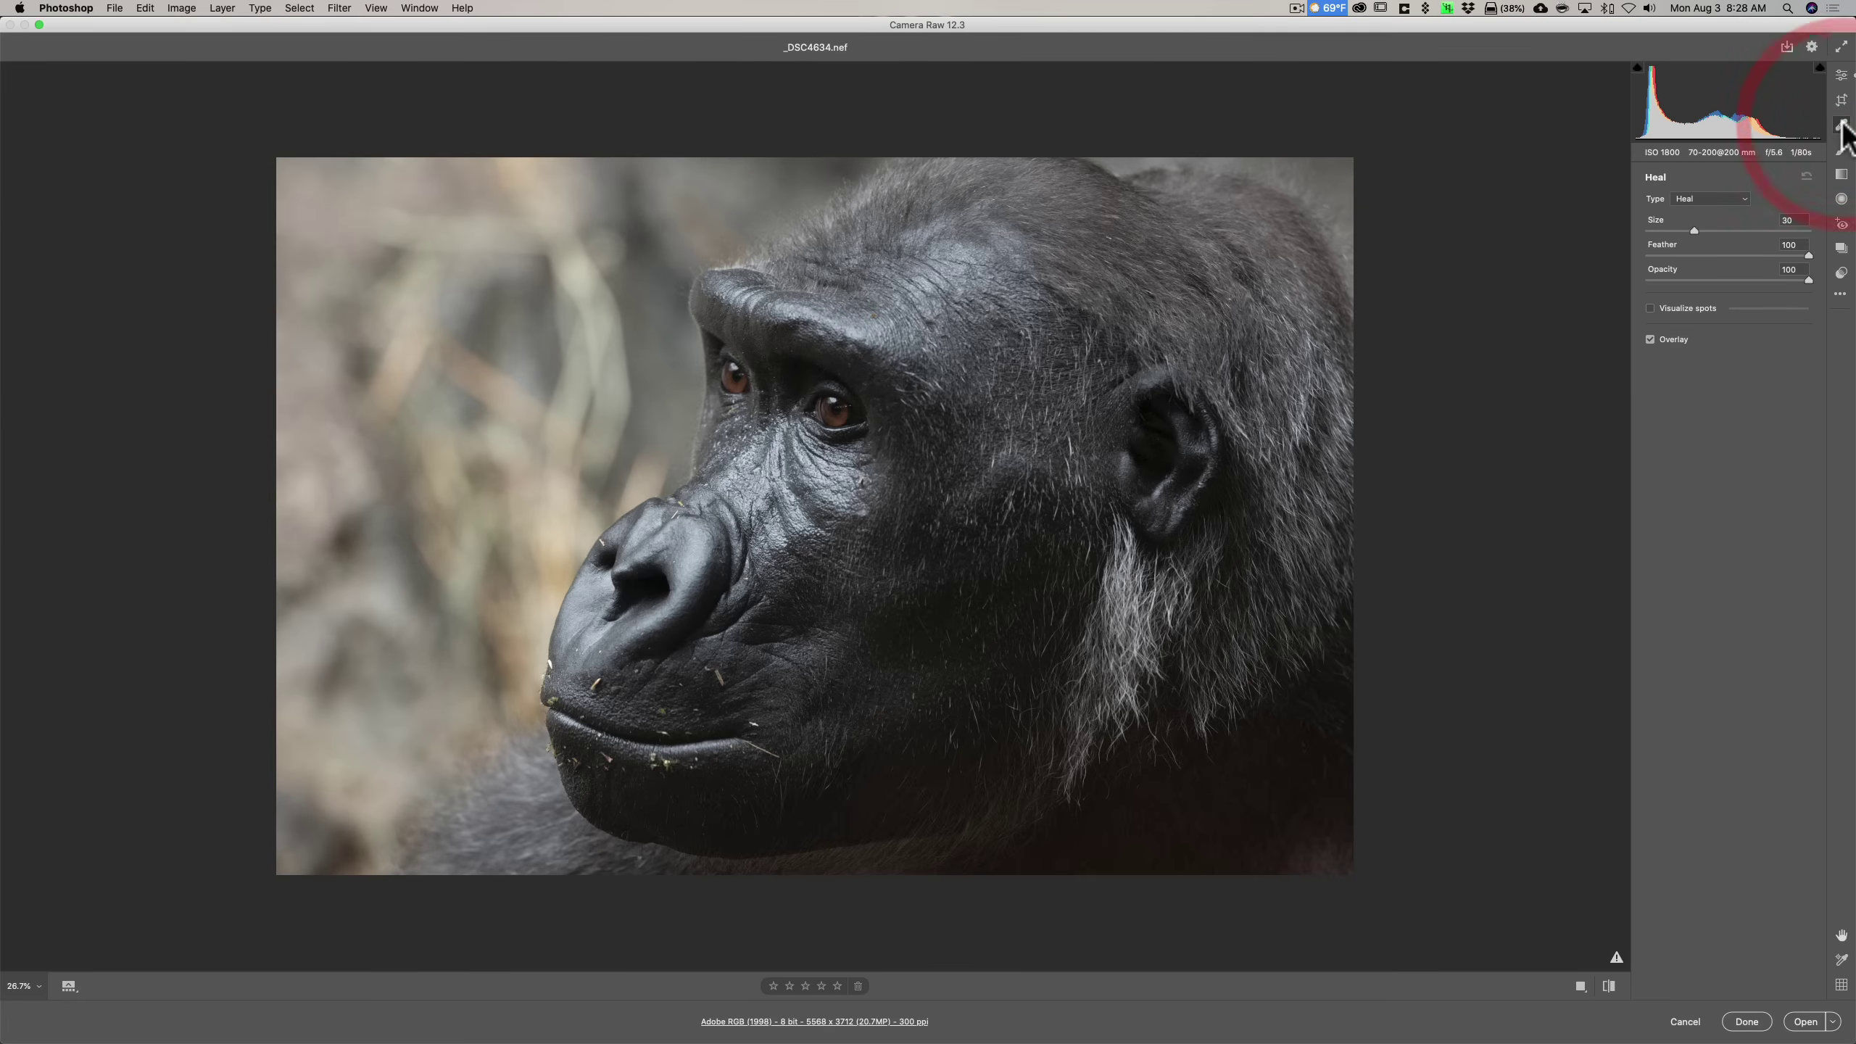
{"action": "left_click", "coordinate": [1841, 149]}
{"action": "left_click", "coordinate": [1842, 174]}
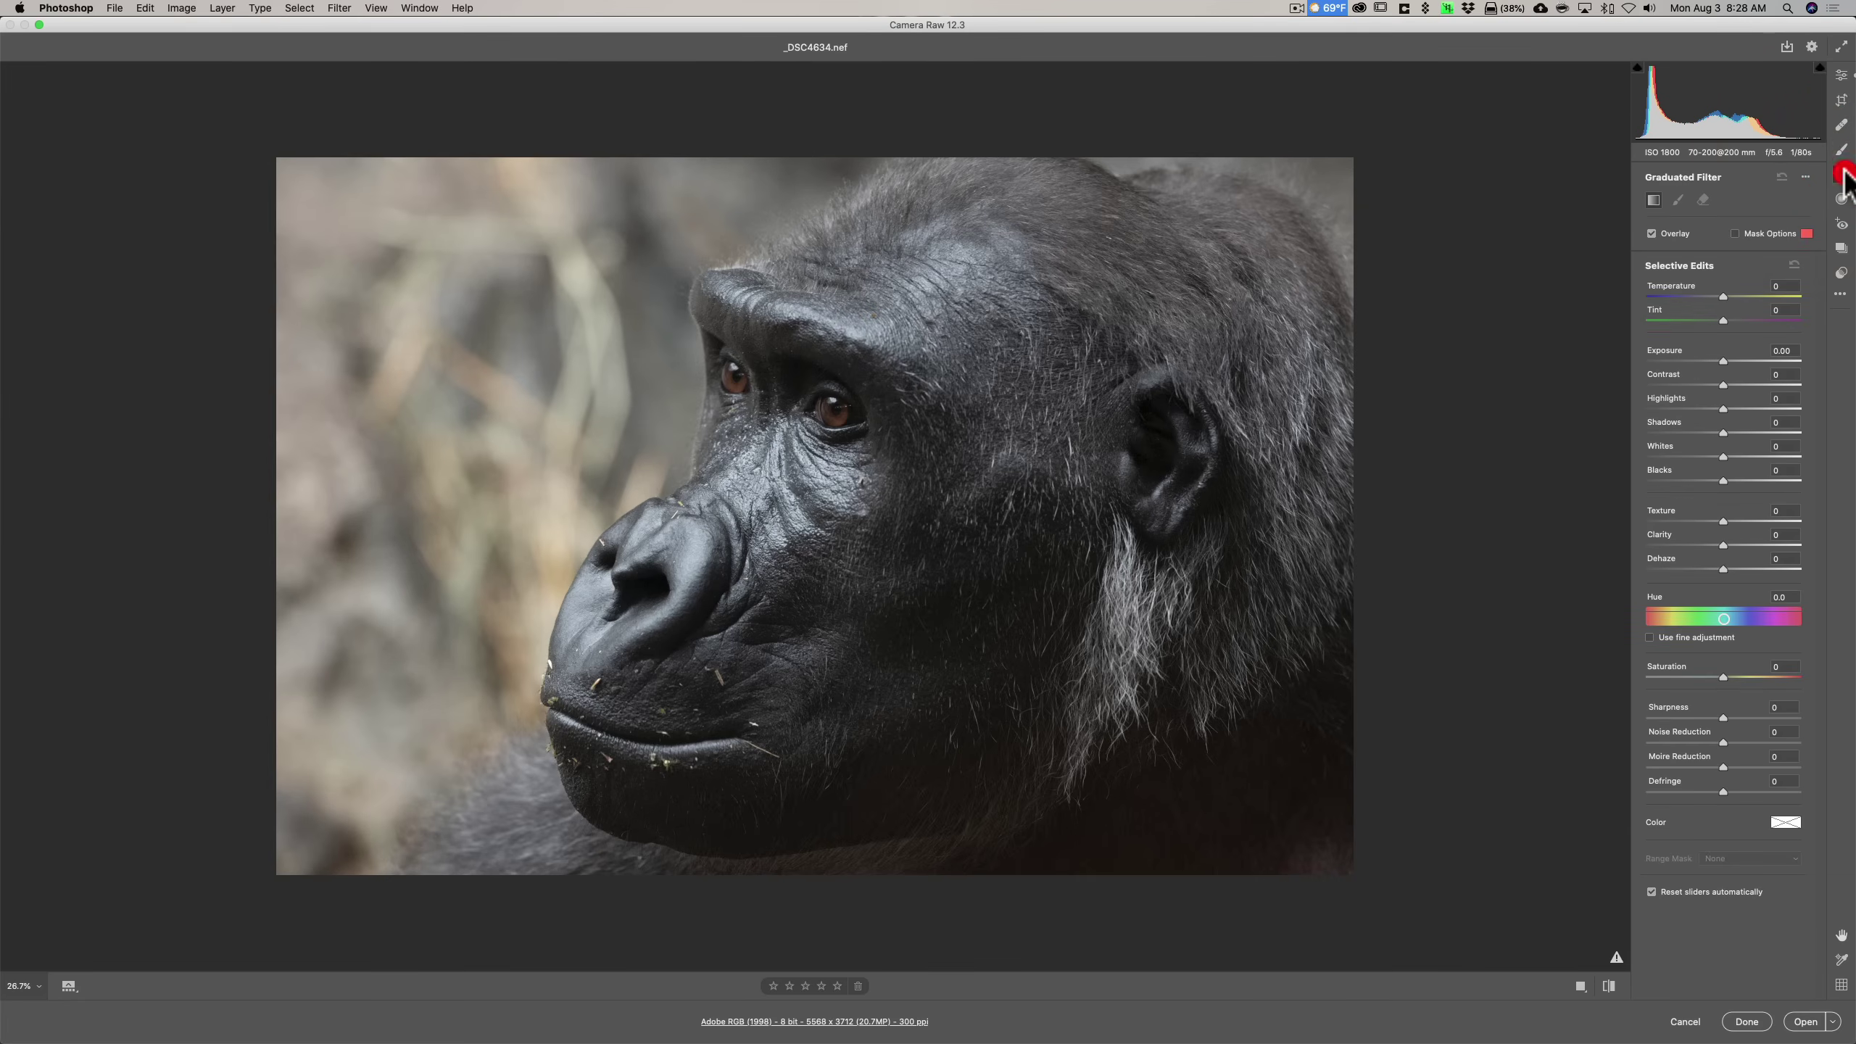
{"action": "left_click", "coordinate": [1842, 198]}
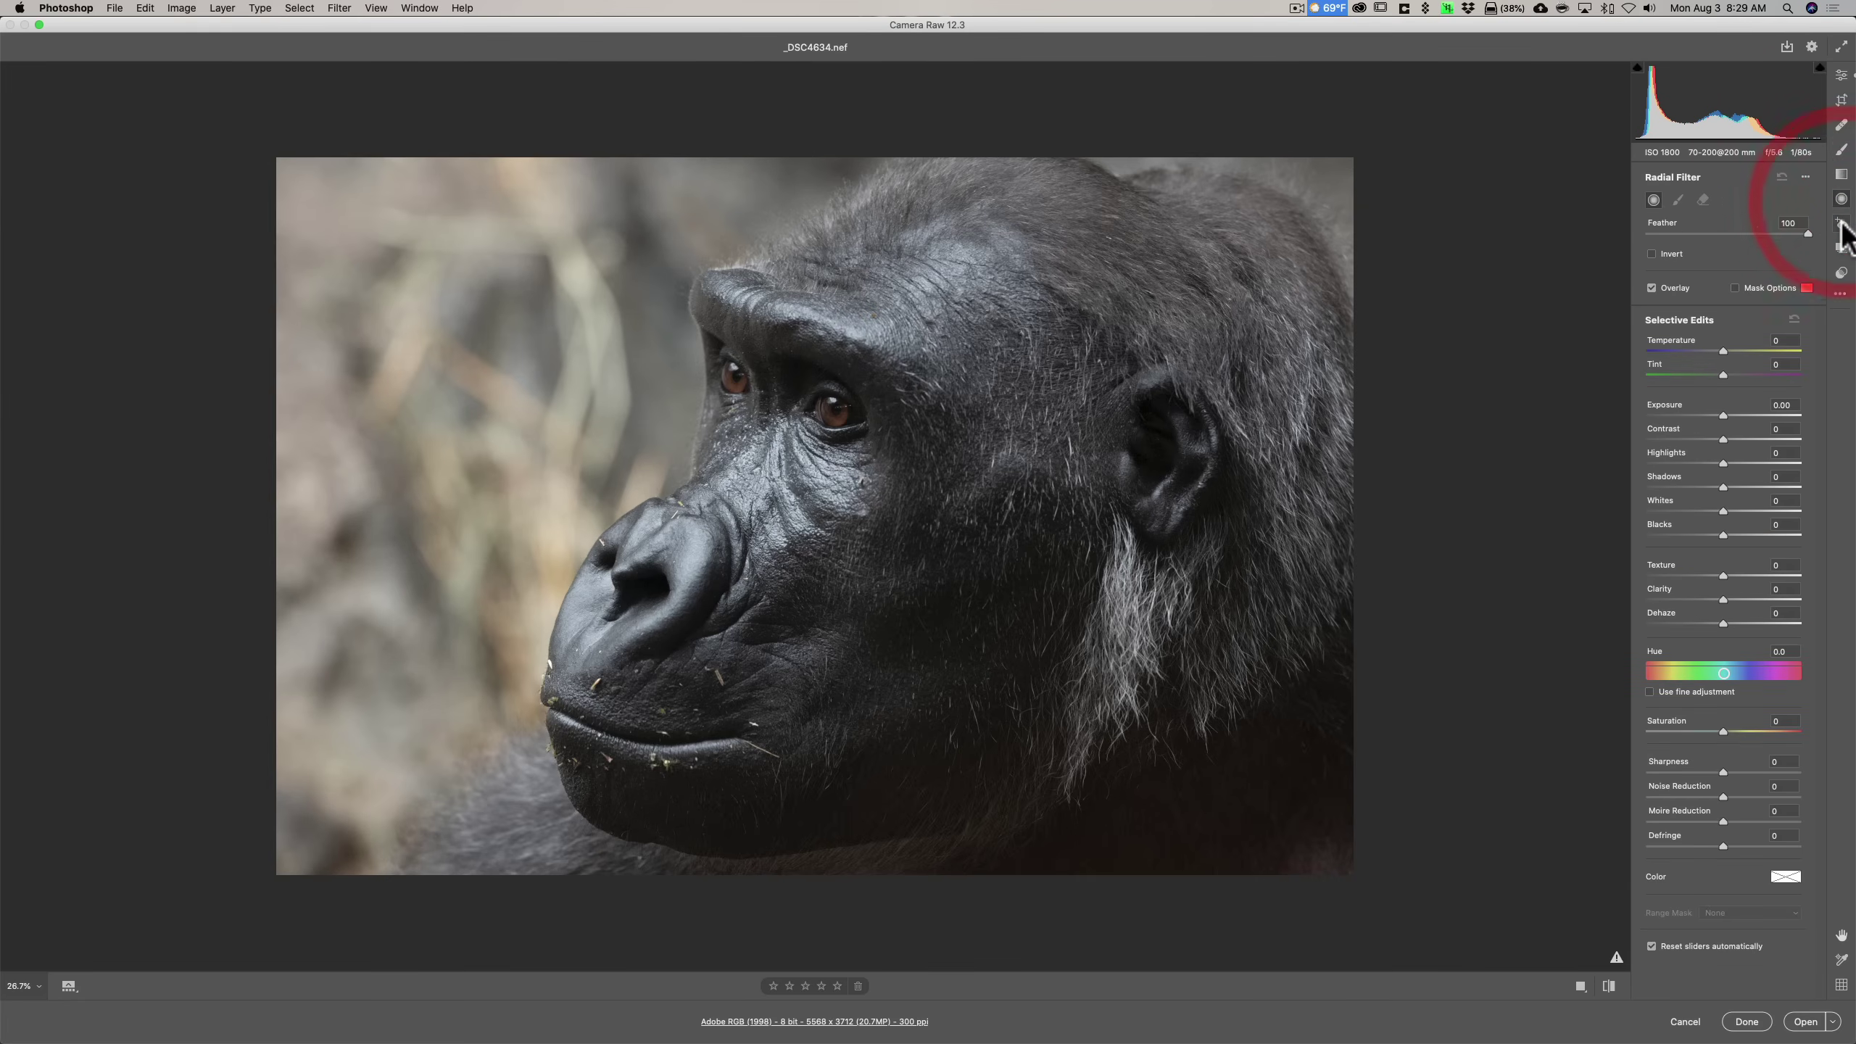
{"action": "left_click", "coordinate": [1841, 224]}
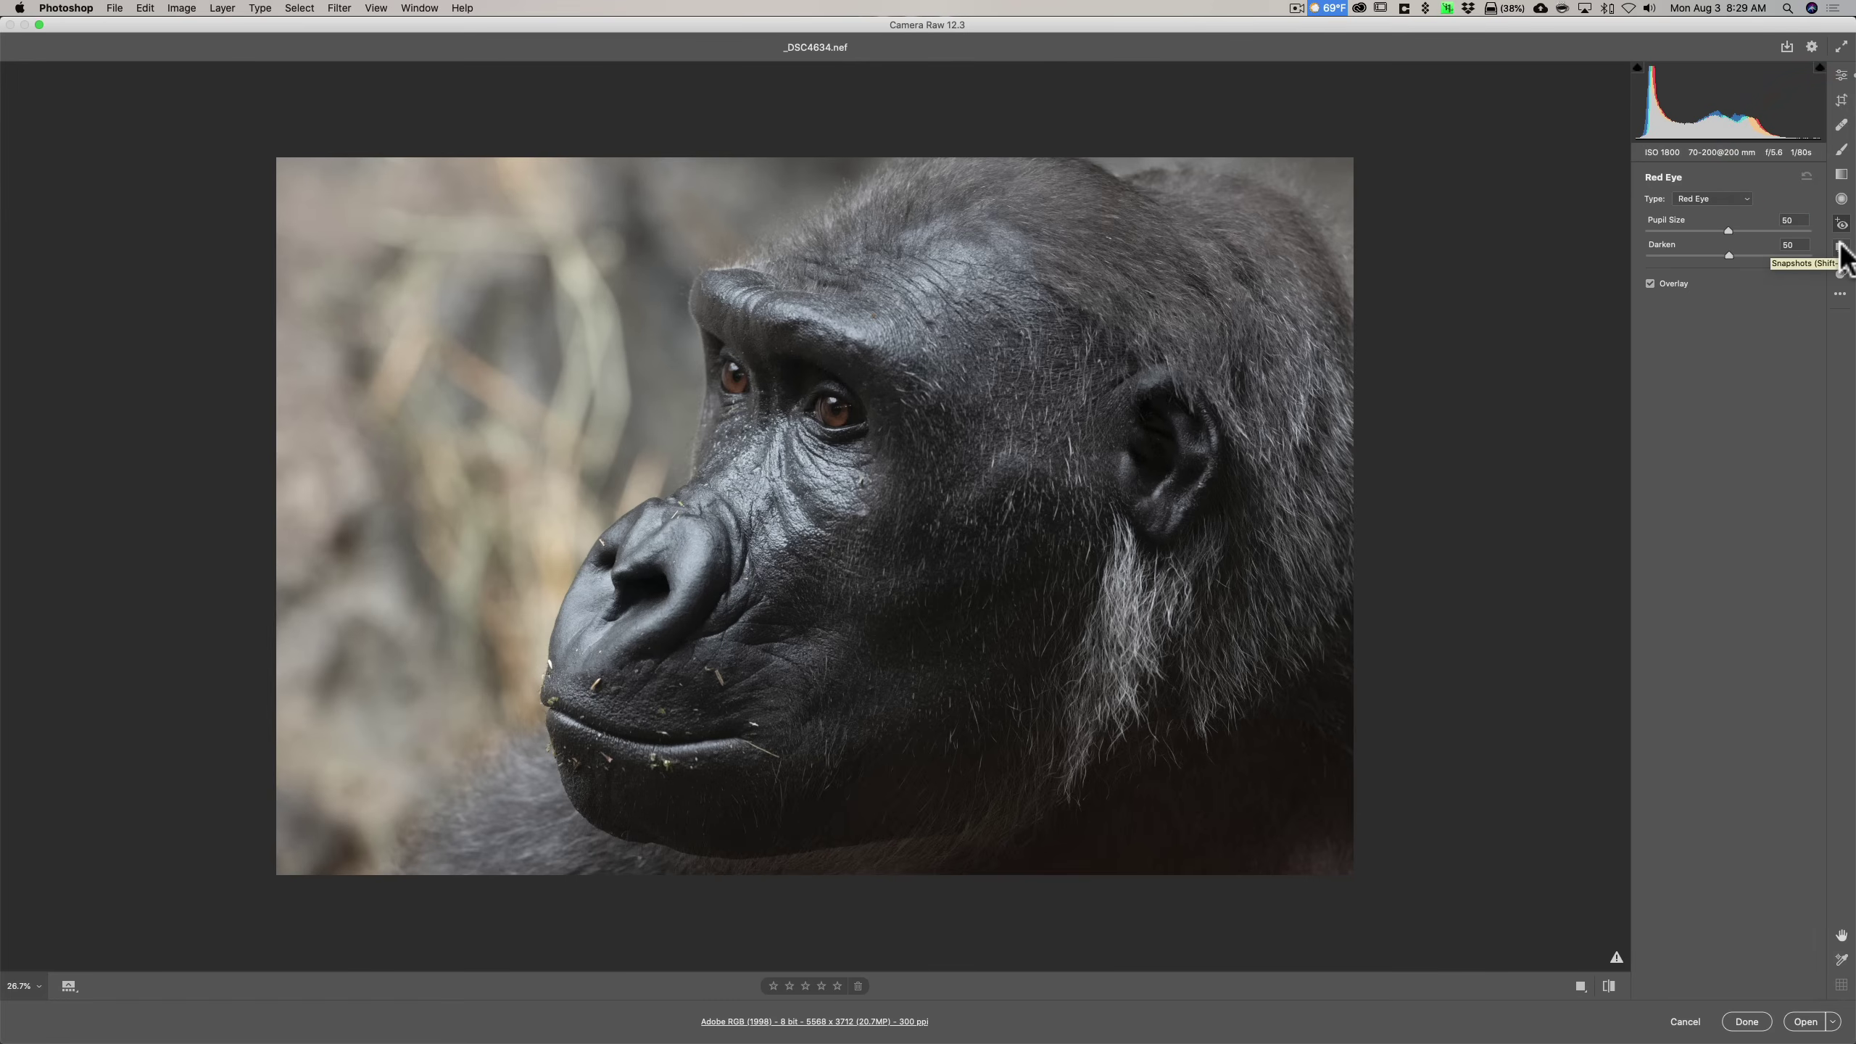
{"action": "left_click", "coordinate": [1841, 247]}
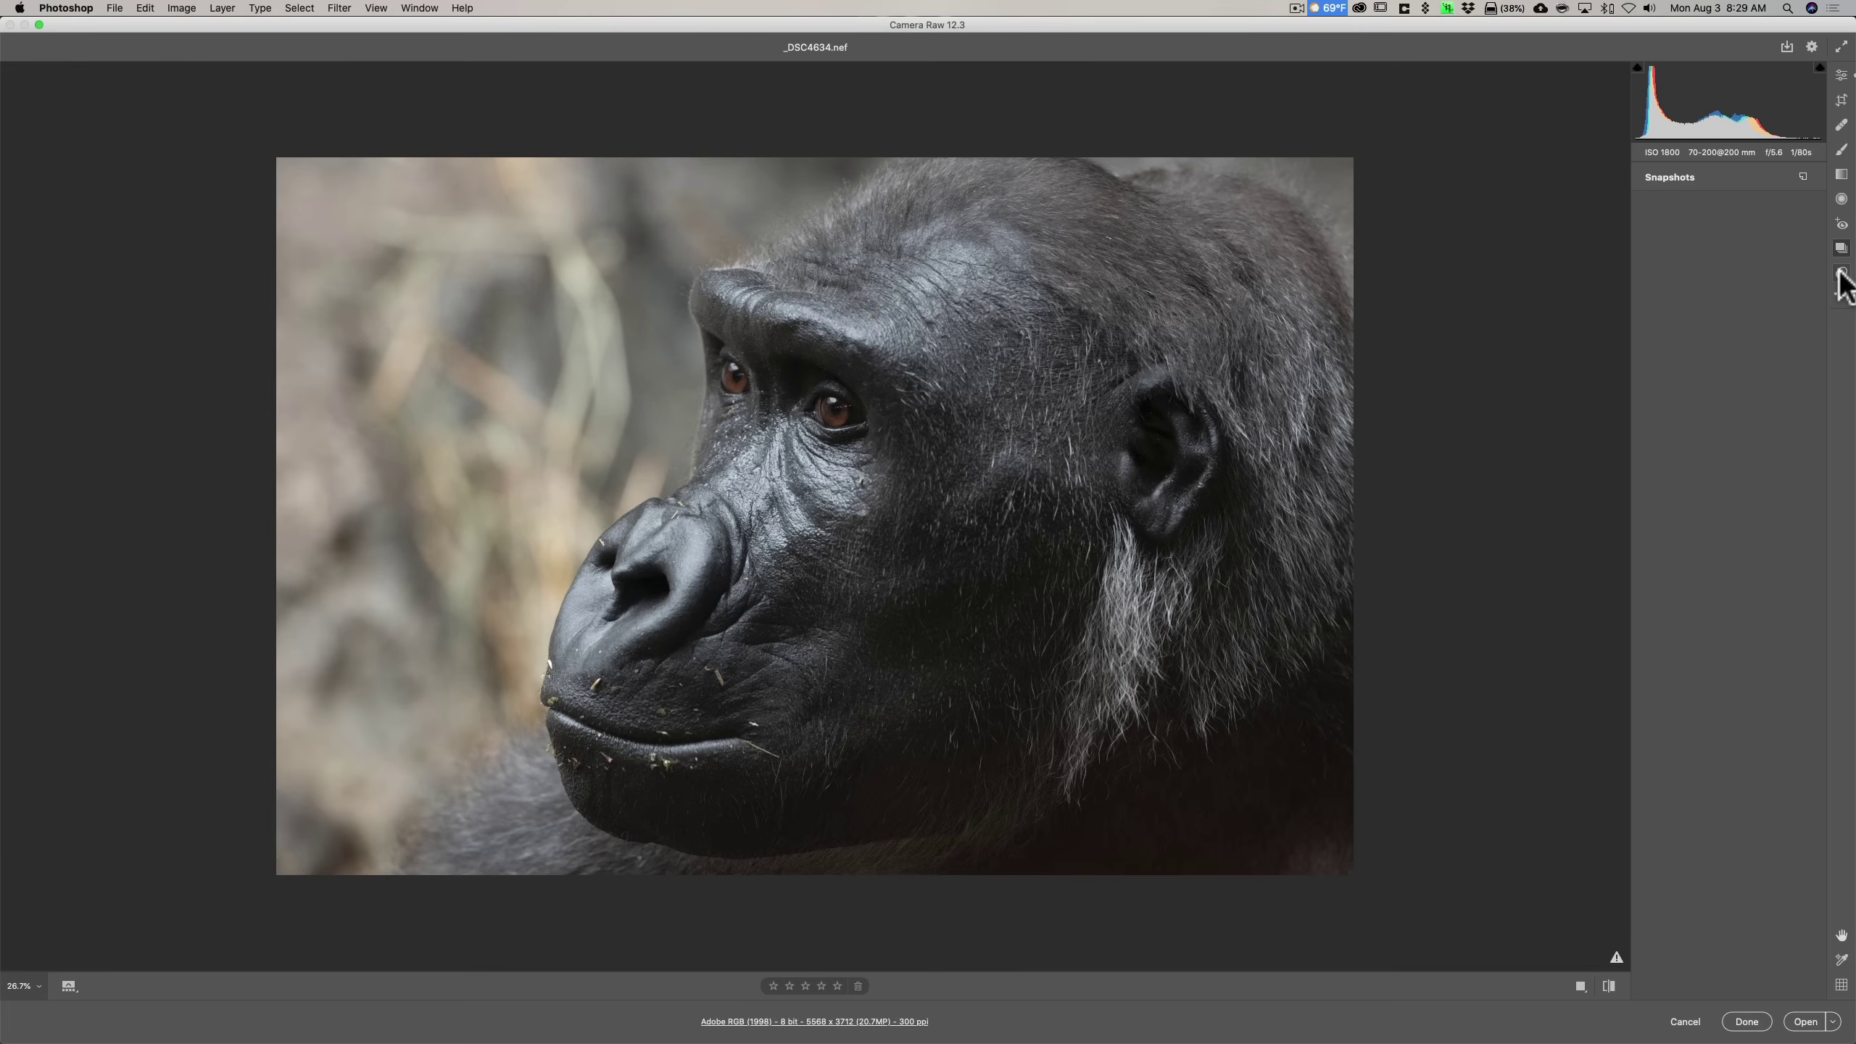
- View the Presets panel, dismiss the More image settings menu, and return to the Edit panel
{"action": "left_click", "coordinate": [1841, 273]}
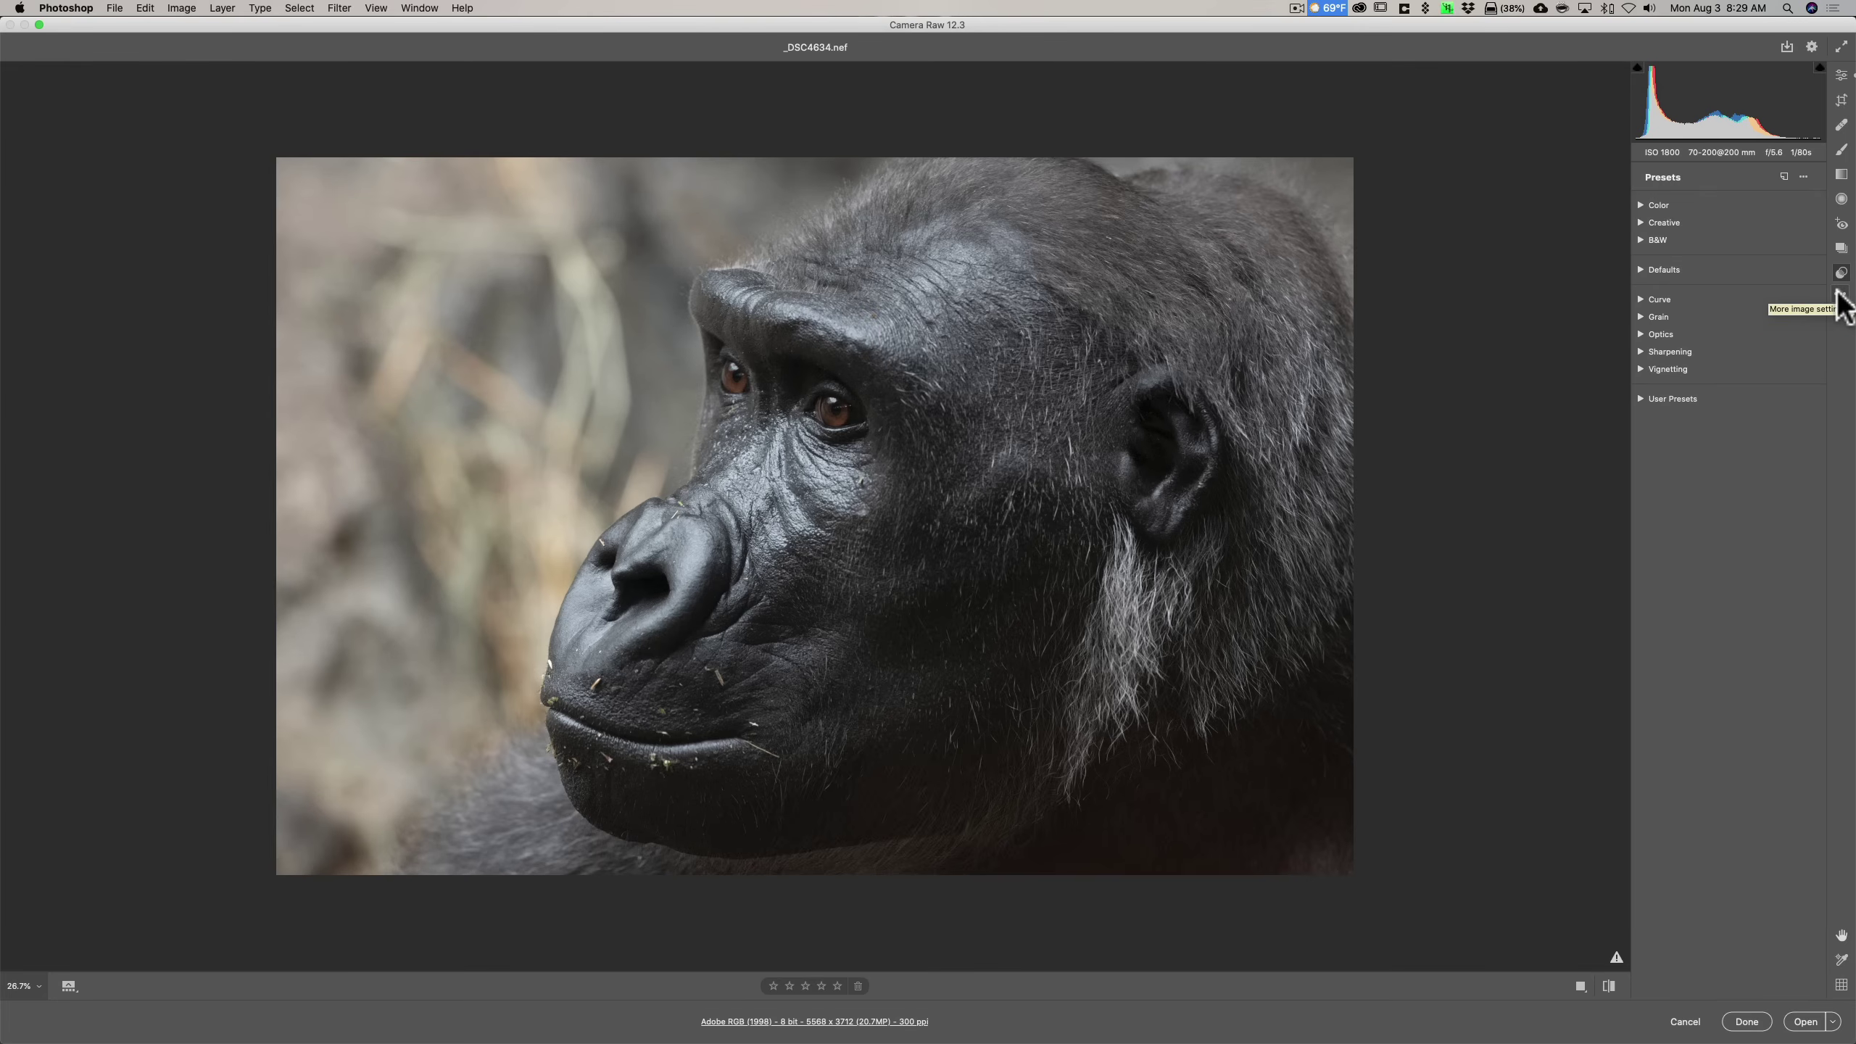
{"action": "left_click", "coordinate": [1840, 293]}
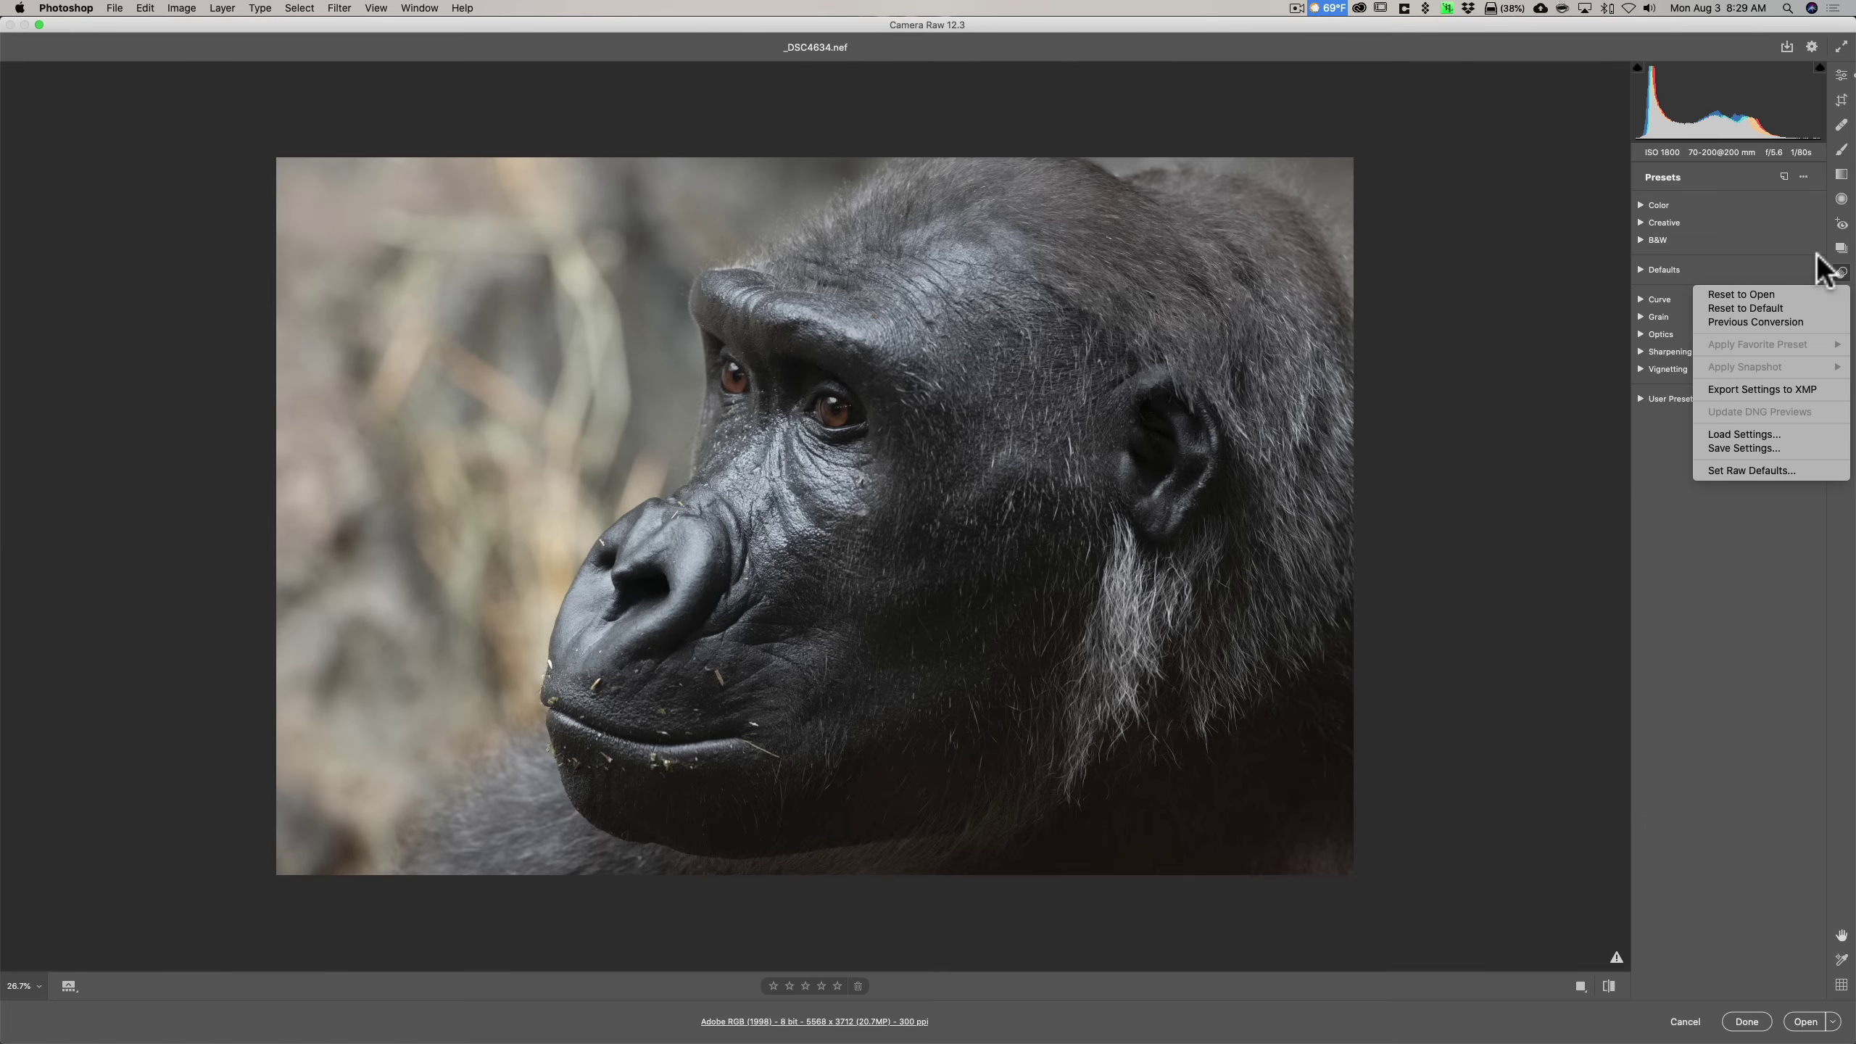
{"action": "left_click", "coordinate": [1847, 559]}
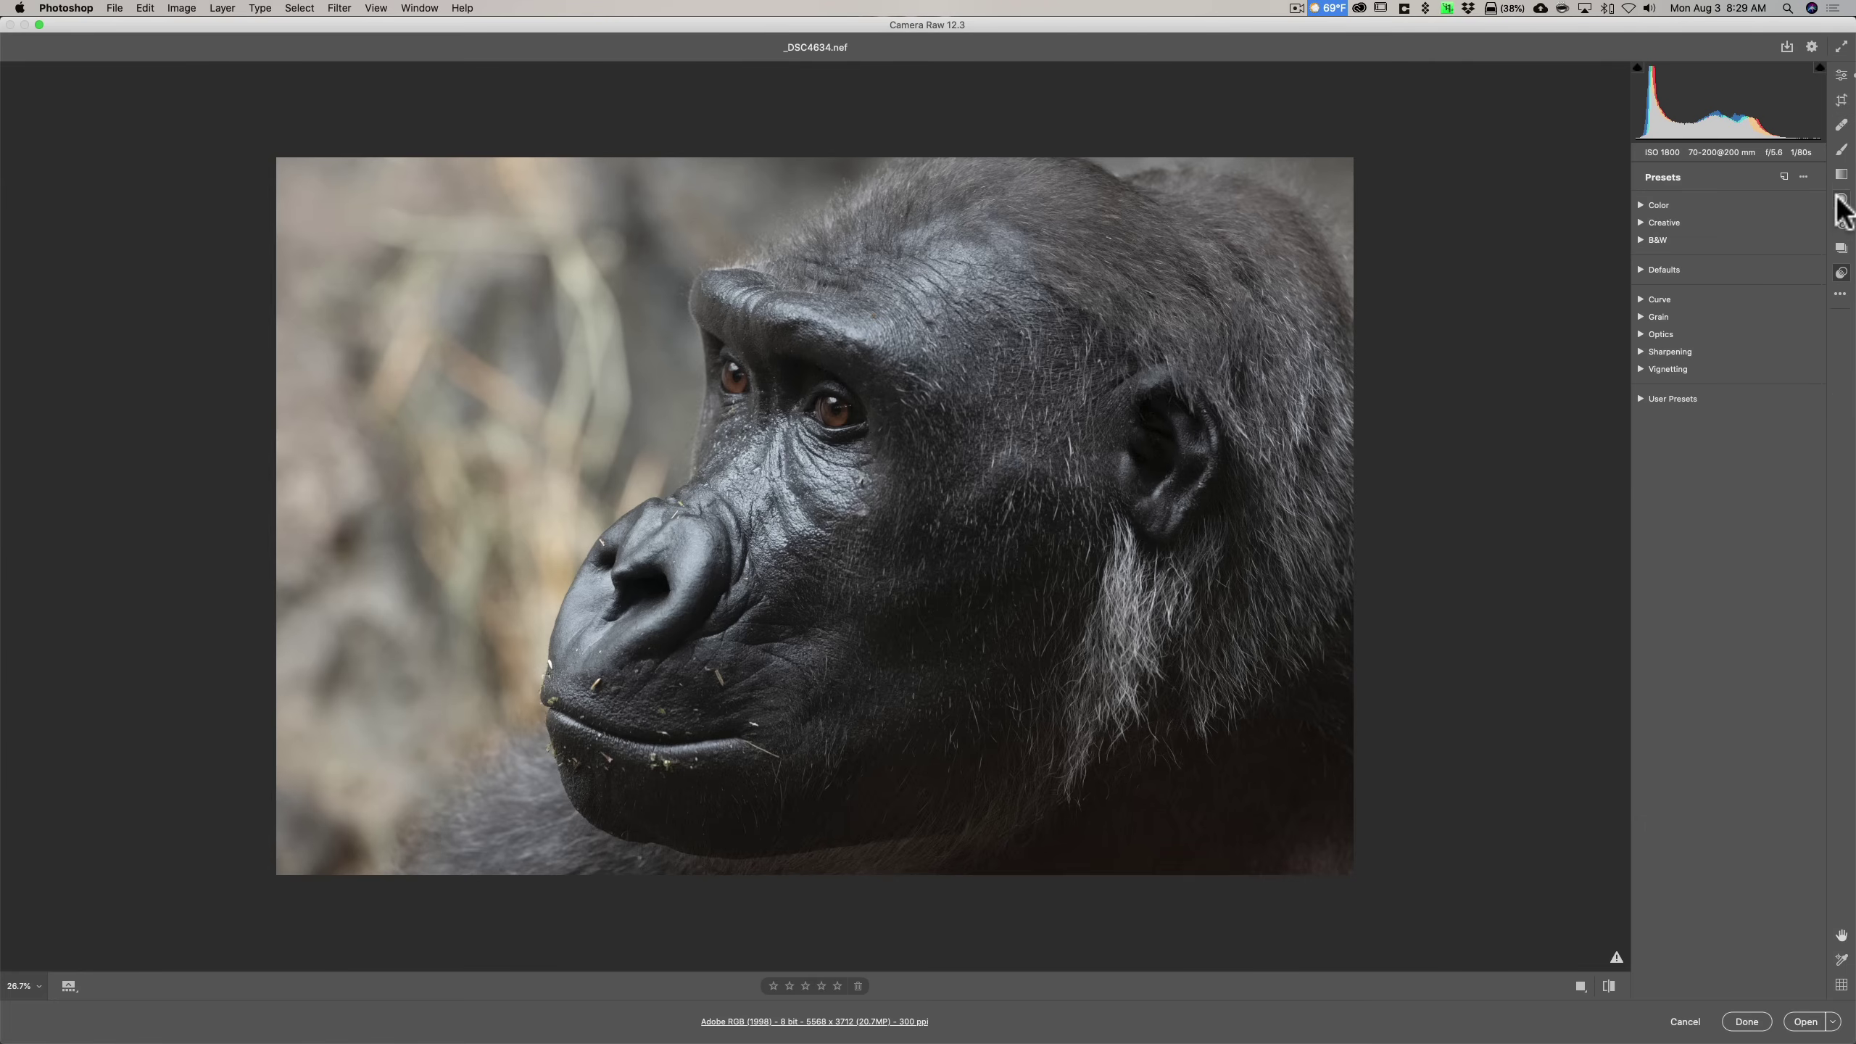
{"action": "left_click", "coordinate": [1841, 75]}
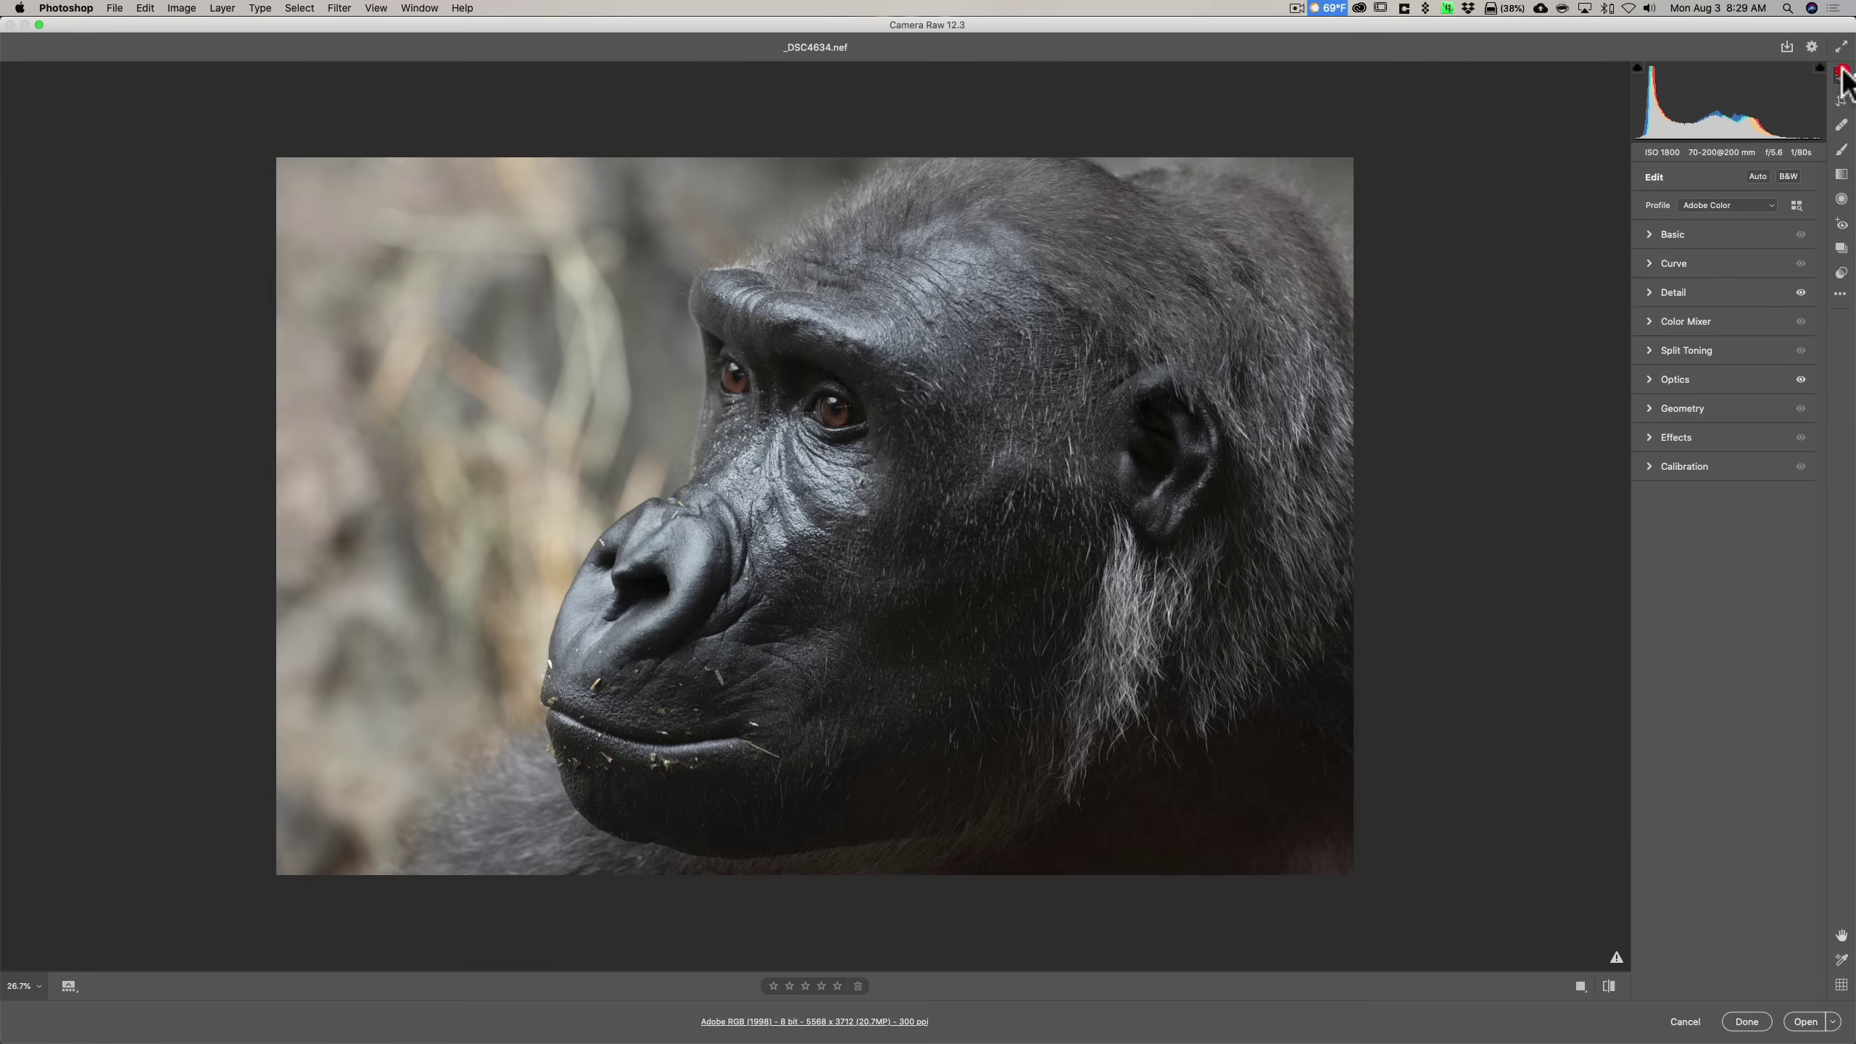
- Sample the blurred background left of the face with the Color Sampler (R 180, G 177, B 158)
{"action": "left_click", "coordinate": [1841, 936]}
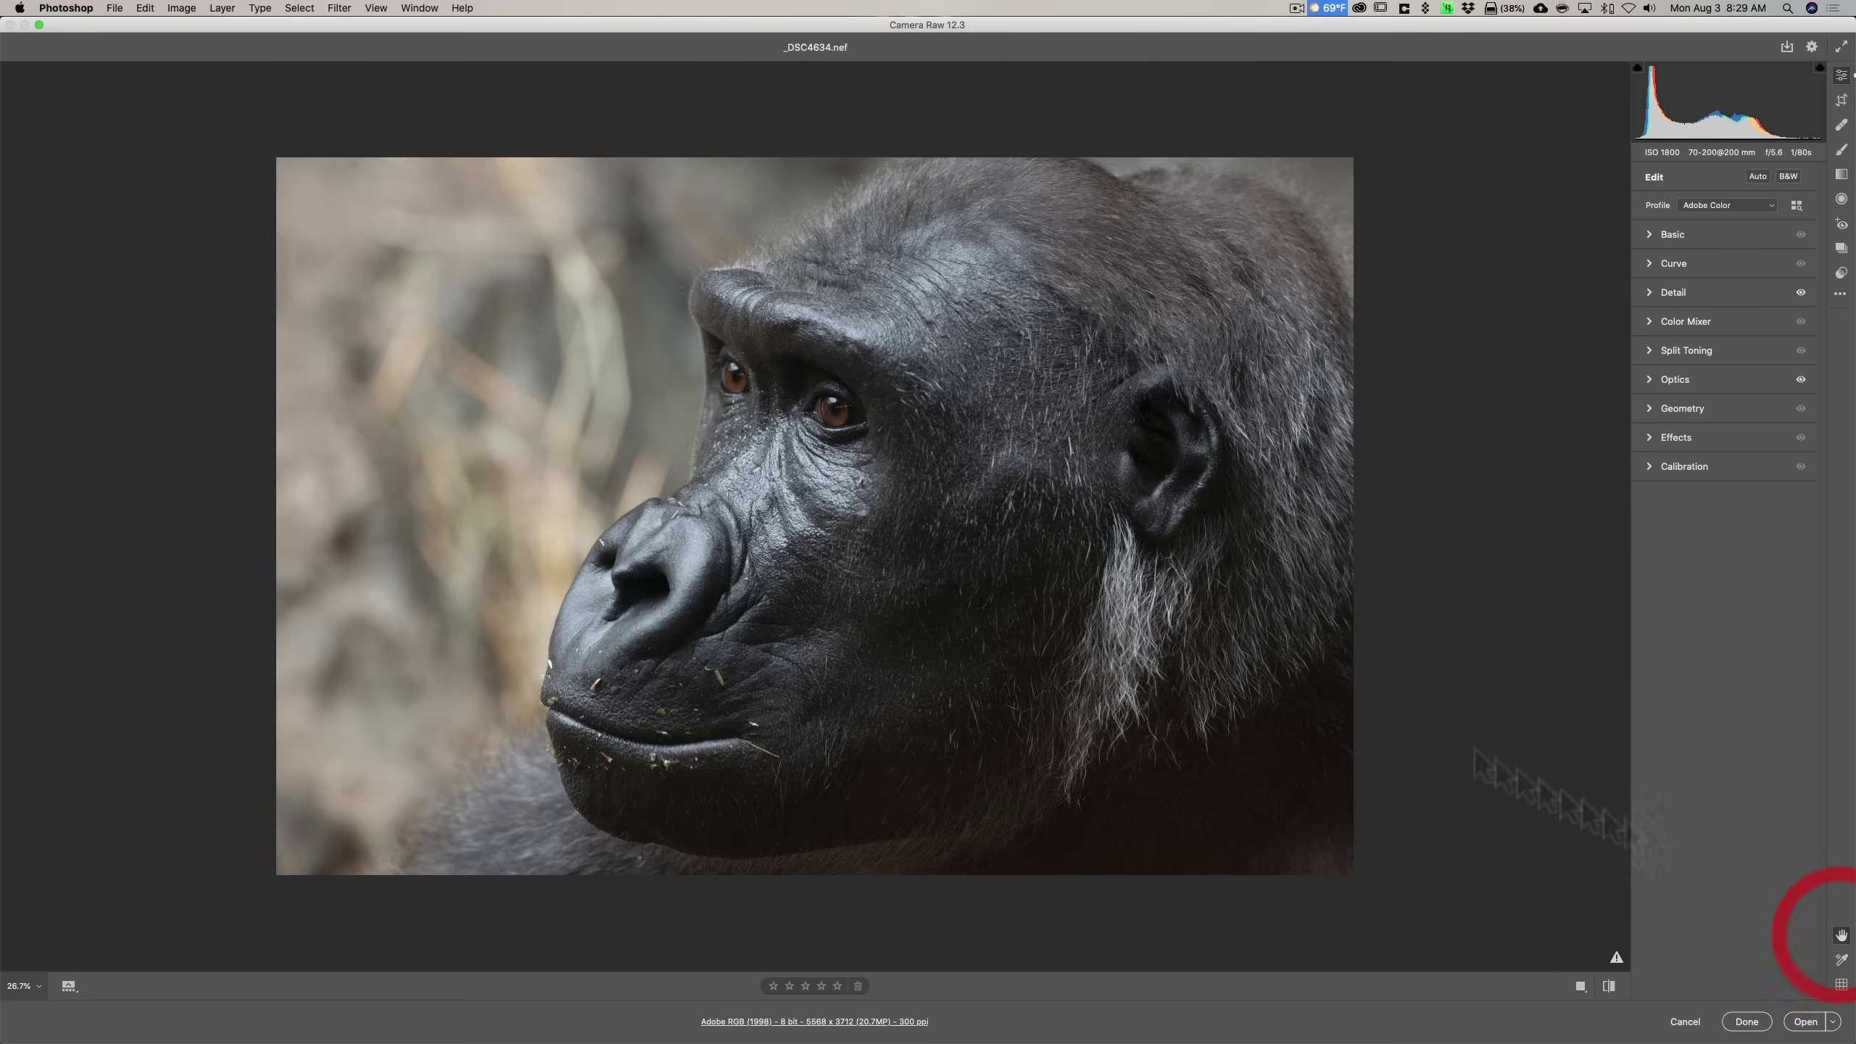
{"action": "left_click", "coordinate": [1840, 961]}
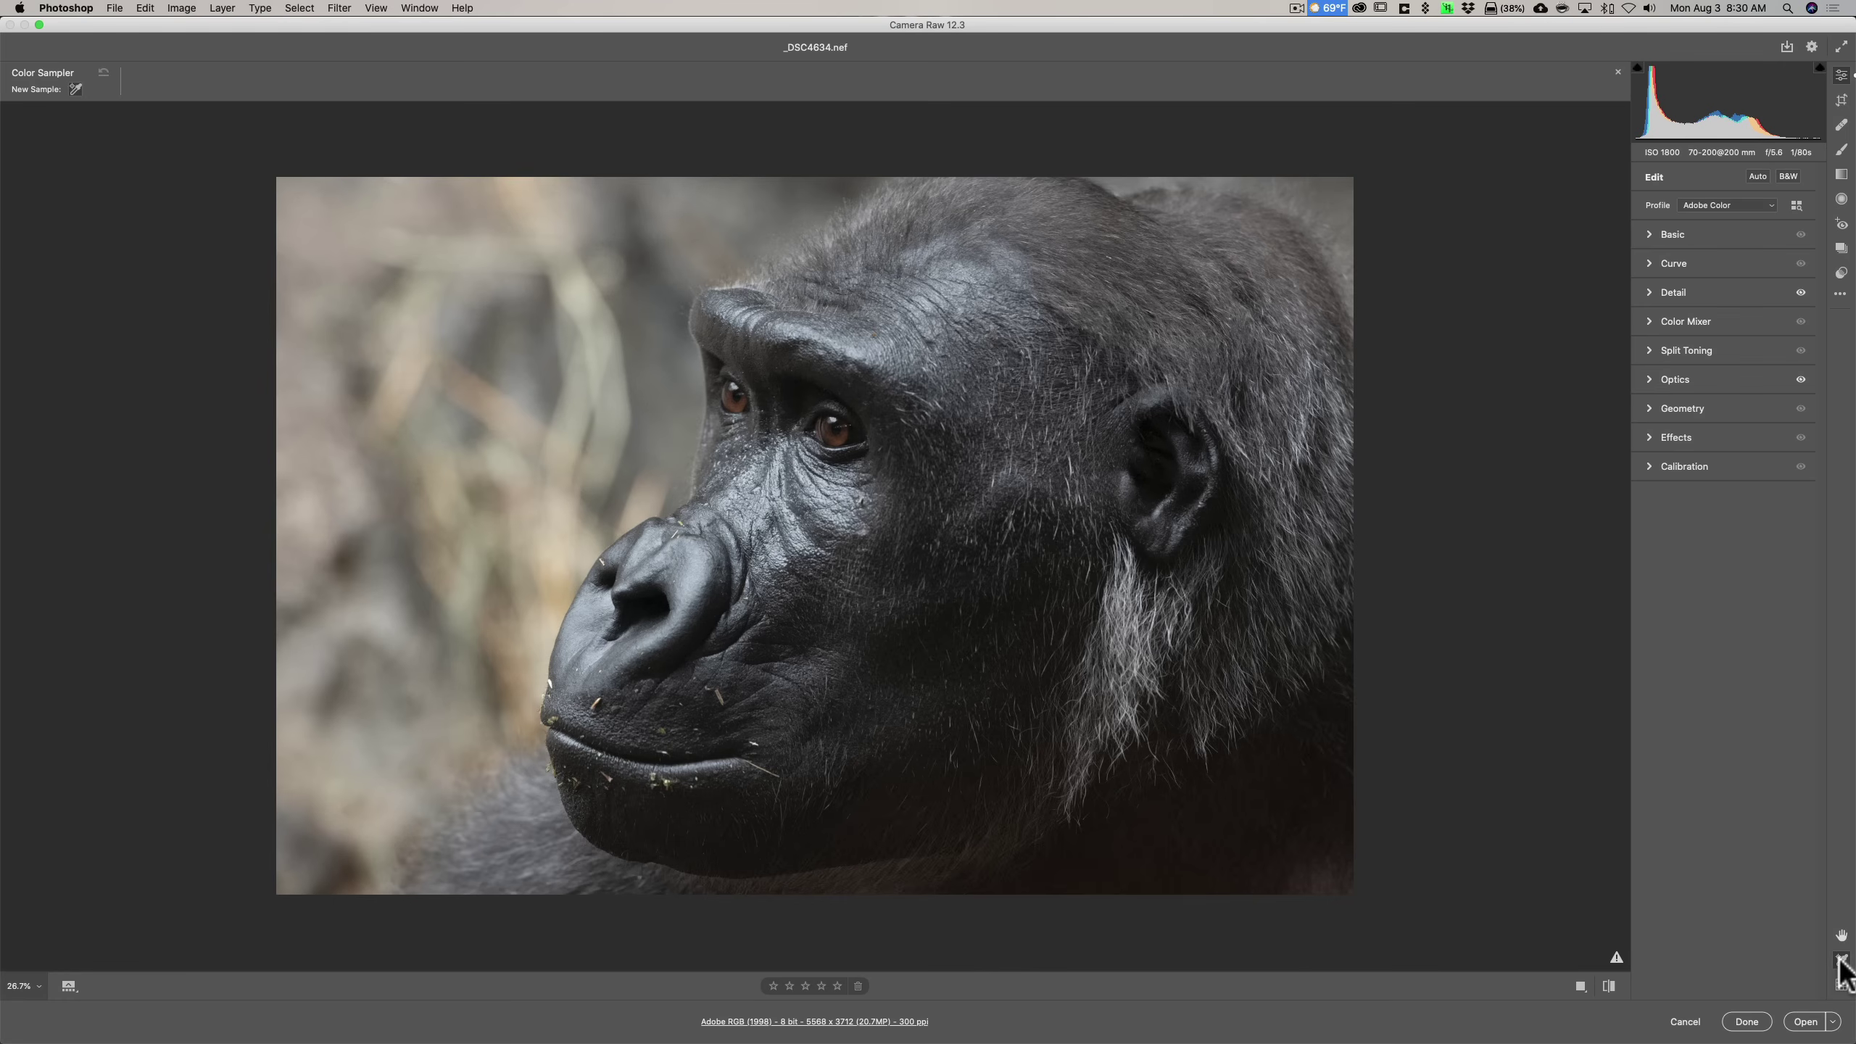
{"action": "left_click", "coordinate": [562, 439]}
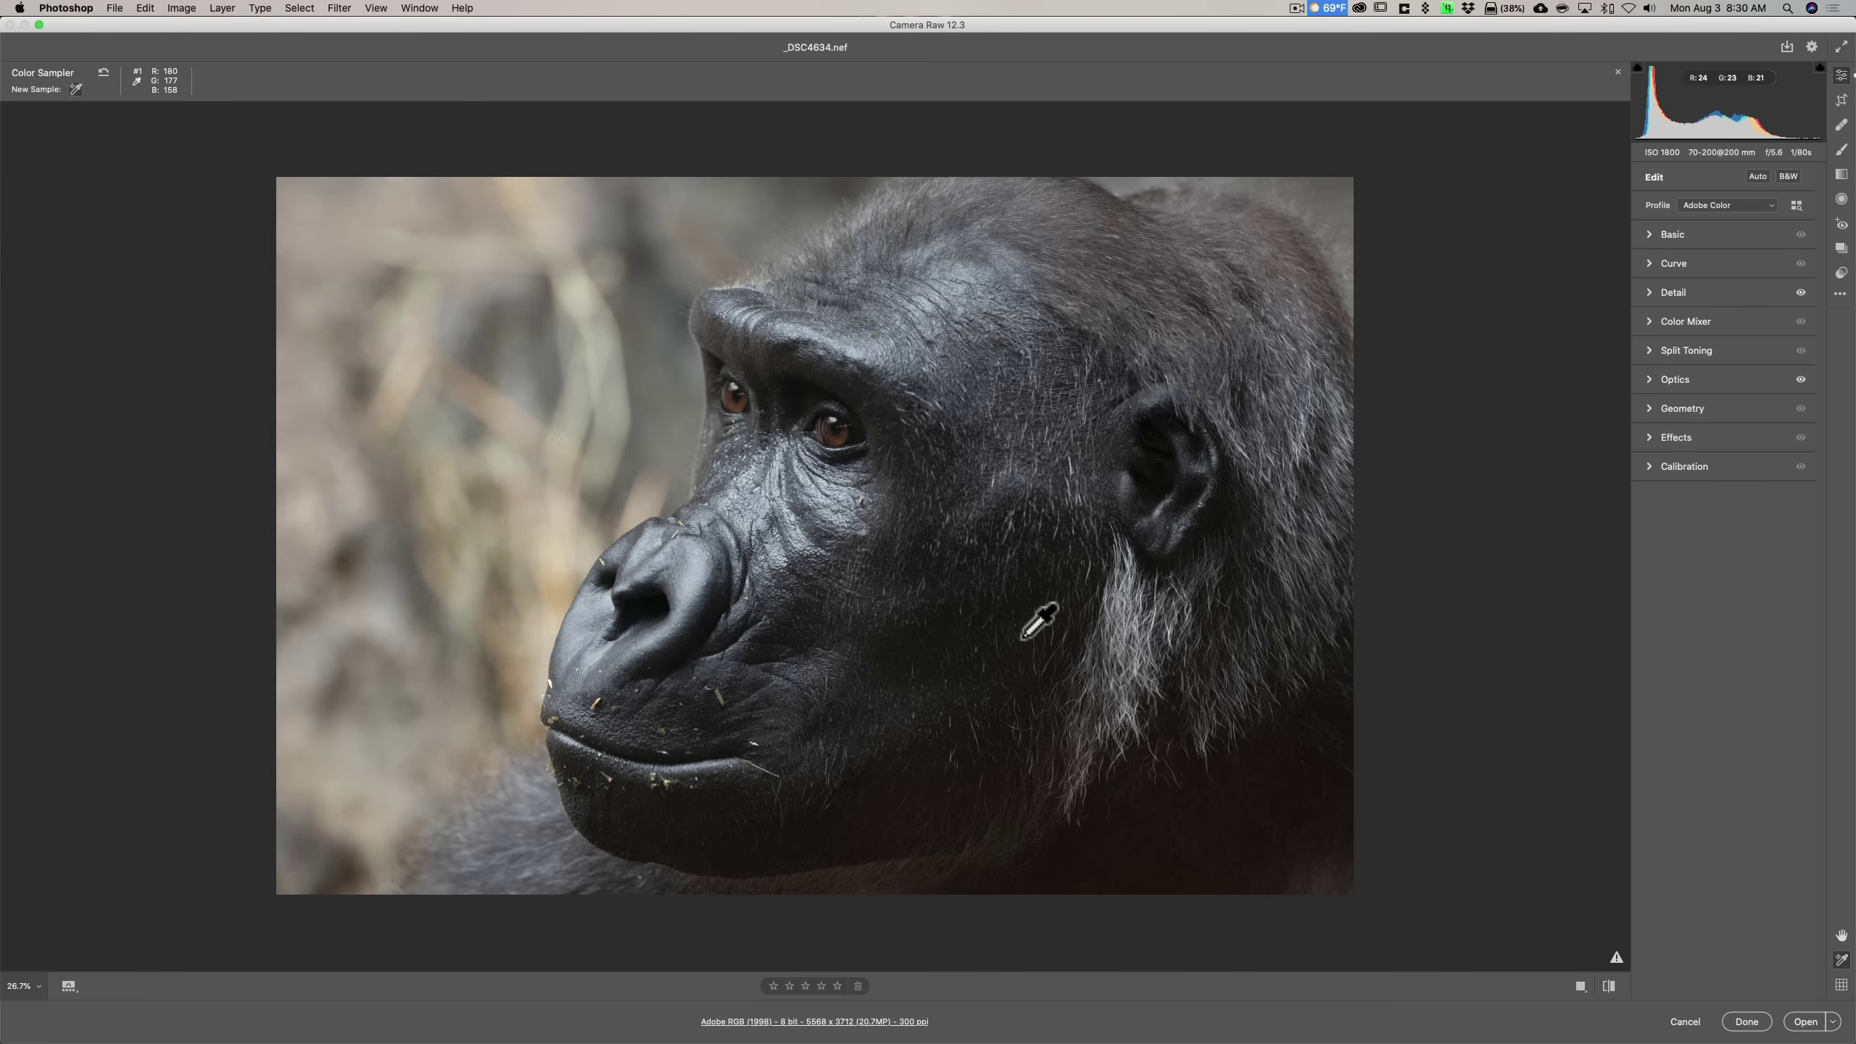
- Overlay a grid, enlarge its squares and lower its opacity, then remove the grid
{"action": "left_click", "coordinate": [1840, 985]}
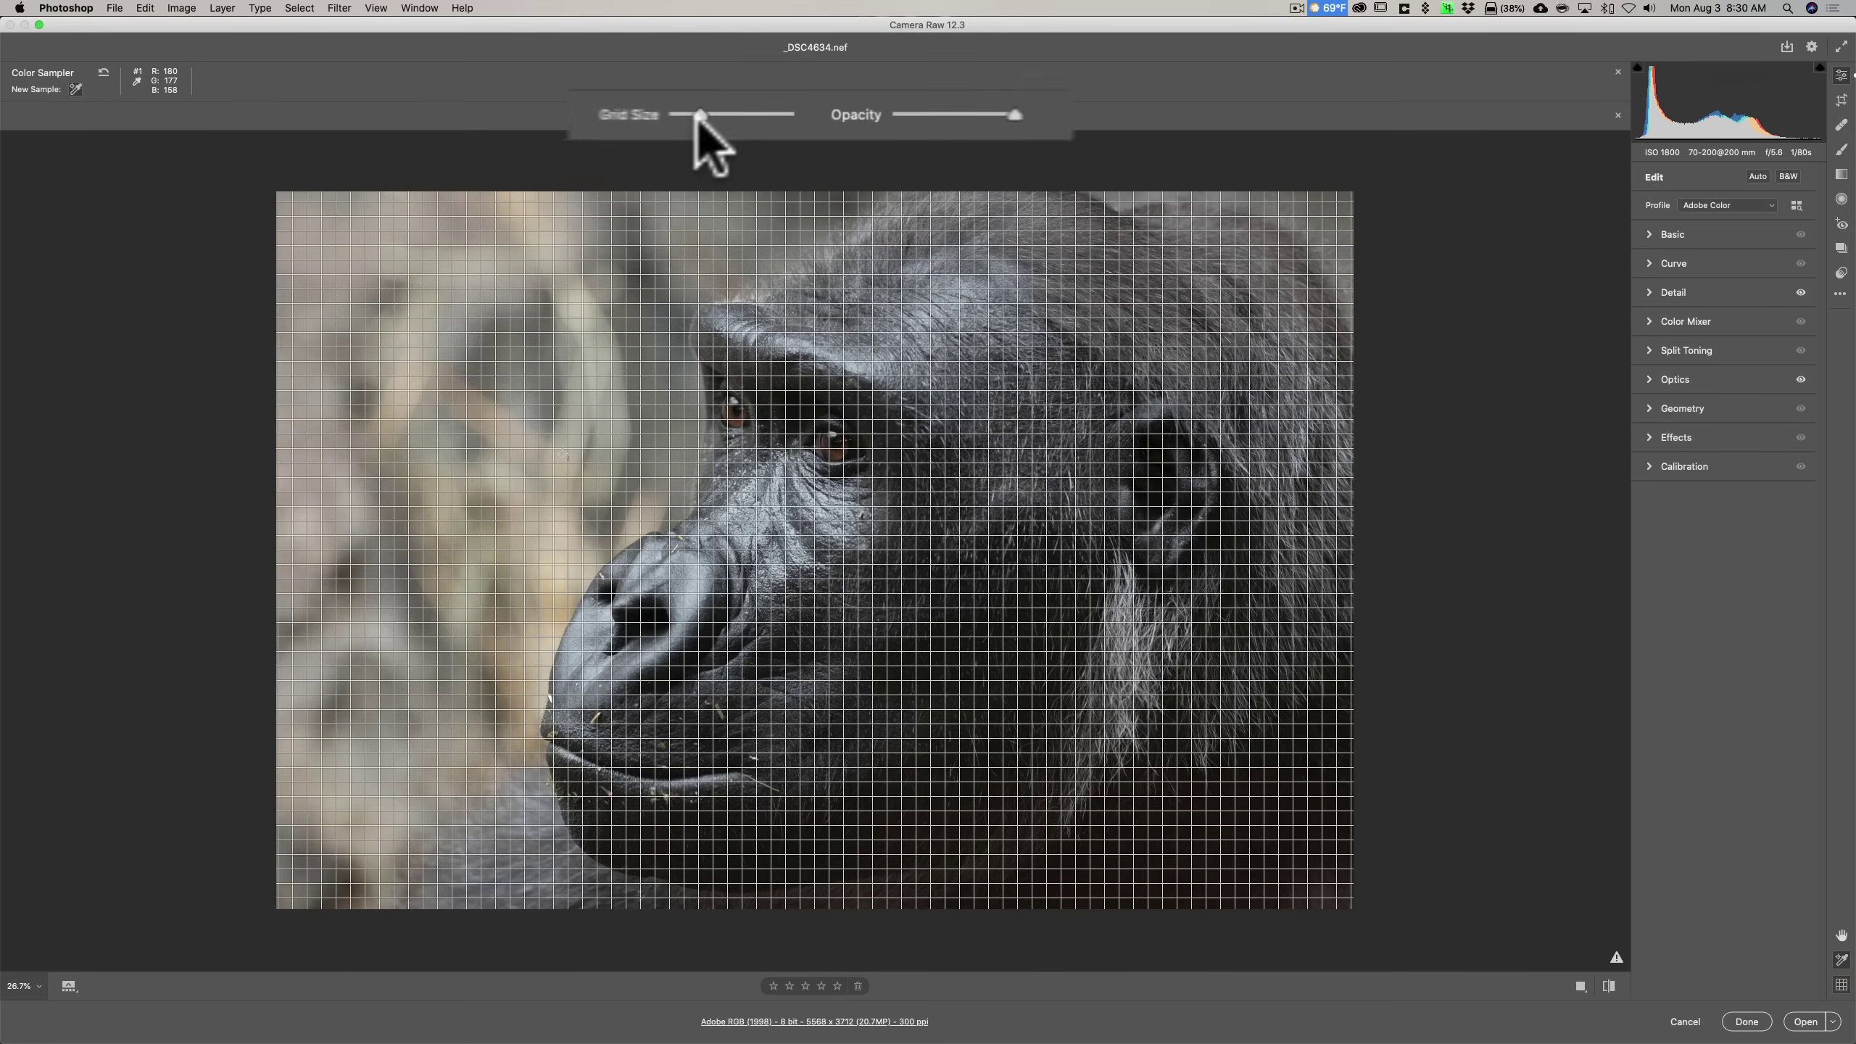
{"action": "mouse_move", "coordinate": [690, 118]}
{"action": "left_mouse_down"}
{"action": "mouse_move", "coordinate": [643, 113]}
{"action": "mouse_move", "coordinate": [680, 128]}
{"action": "left_mouse_up"}
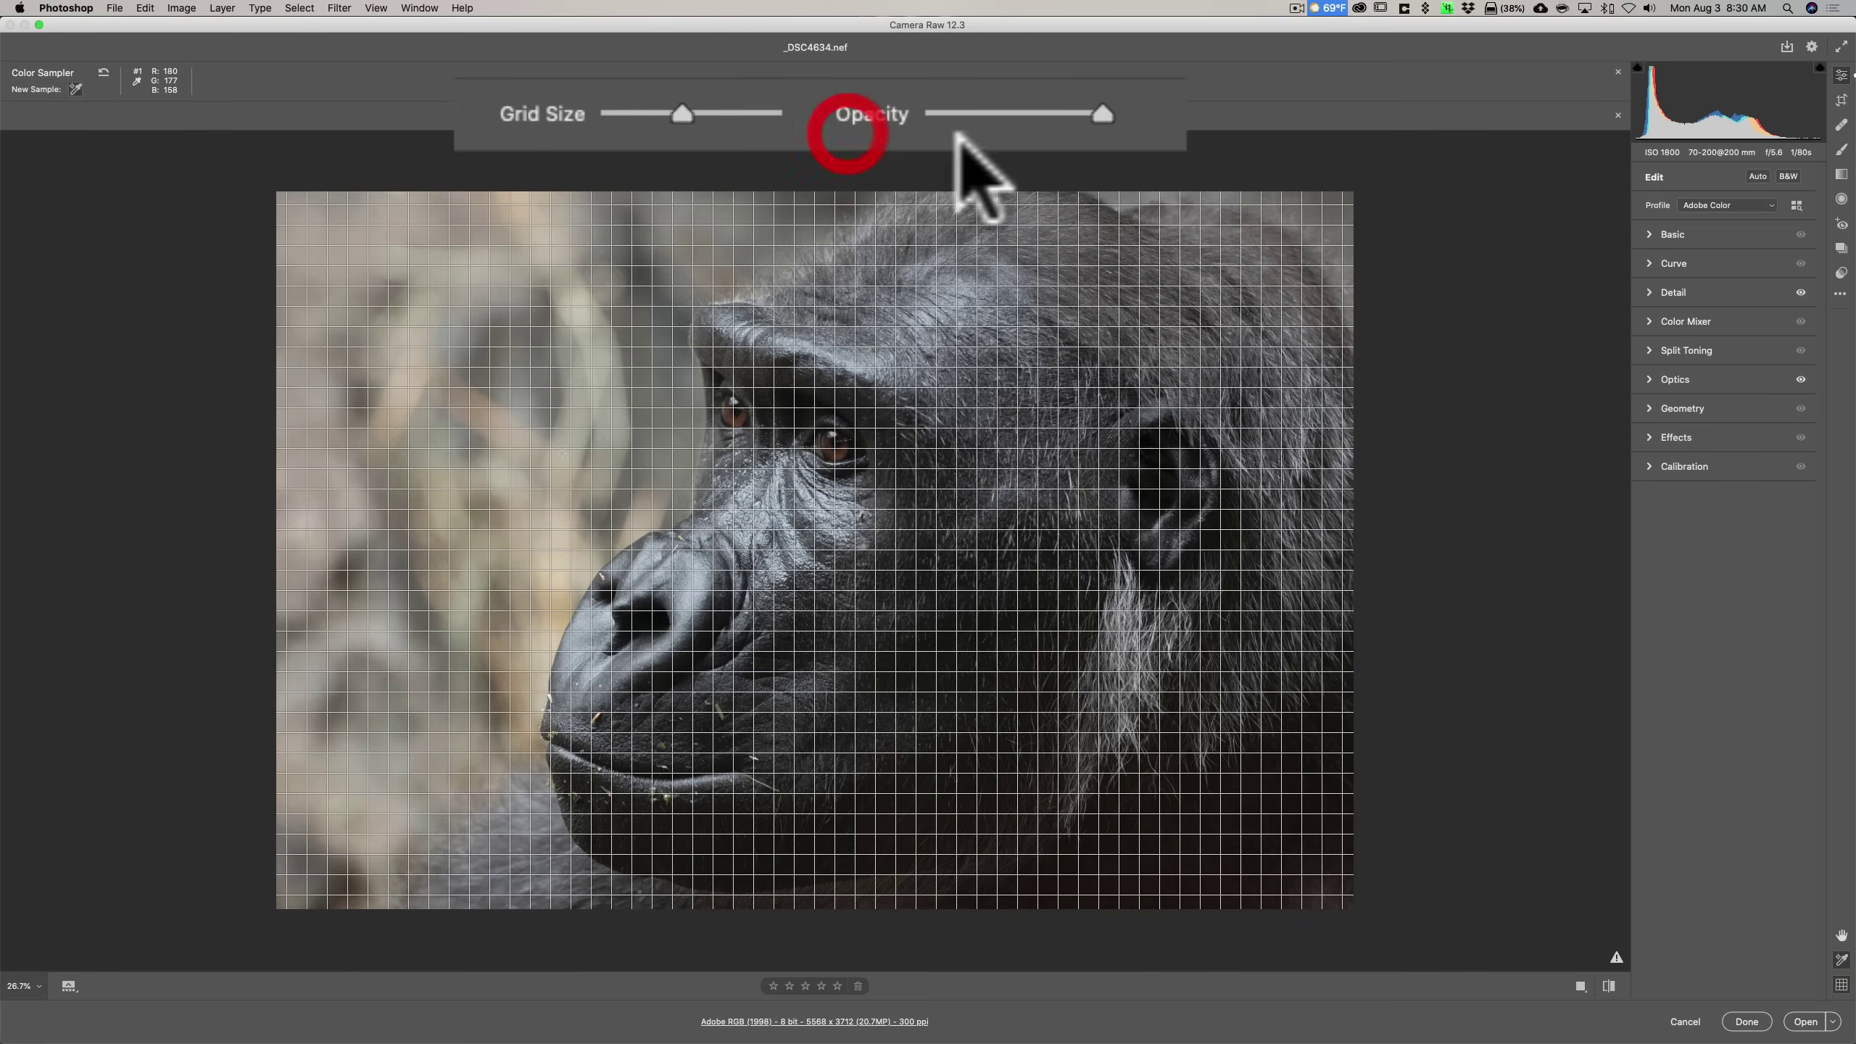
{"action": "mouse_move", "coordinate": [935, 115]}
{"action": "left_mouse_down"}
{"action": "mouse_move", "coordinate": [880, 113]}
{"action": "mouse_move", "coordinate": [944, 114]}
{"action": "left_mouse_up"}
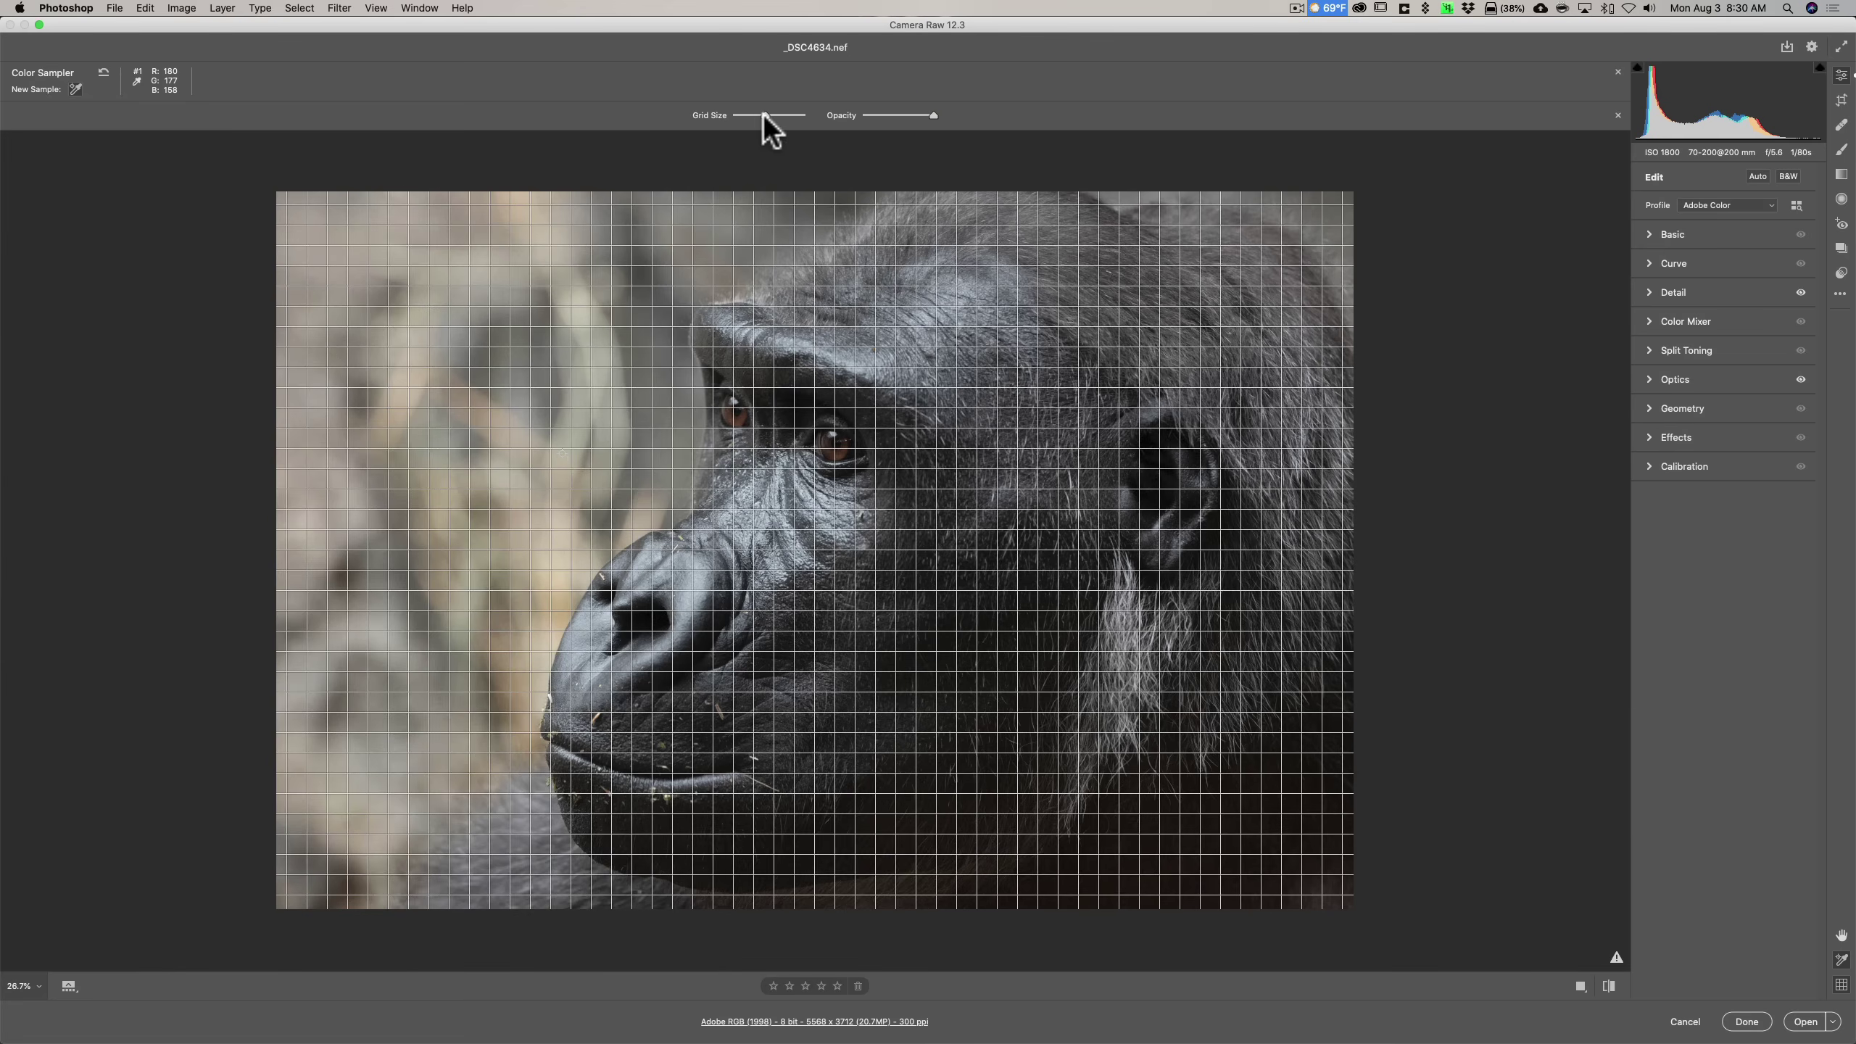
{"action": "left_click_drag", "start_coordinate": [761, 113], "coordinate": [765, 114]}
{"action": "left_click", "coordinate": [1841, 983]}
- Close the colour sampler readout
{"action": "left_click", "coordinate": [1841, 959]}
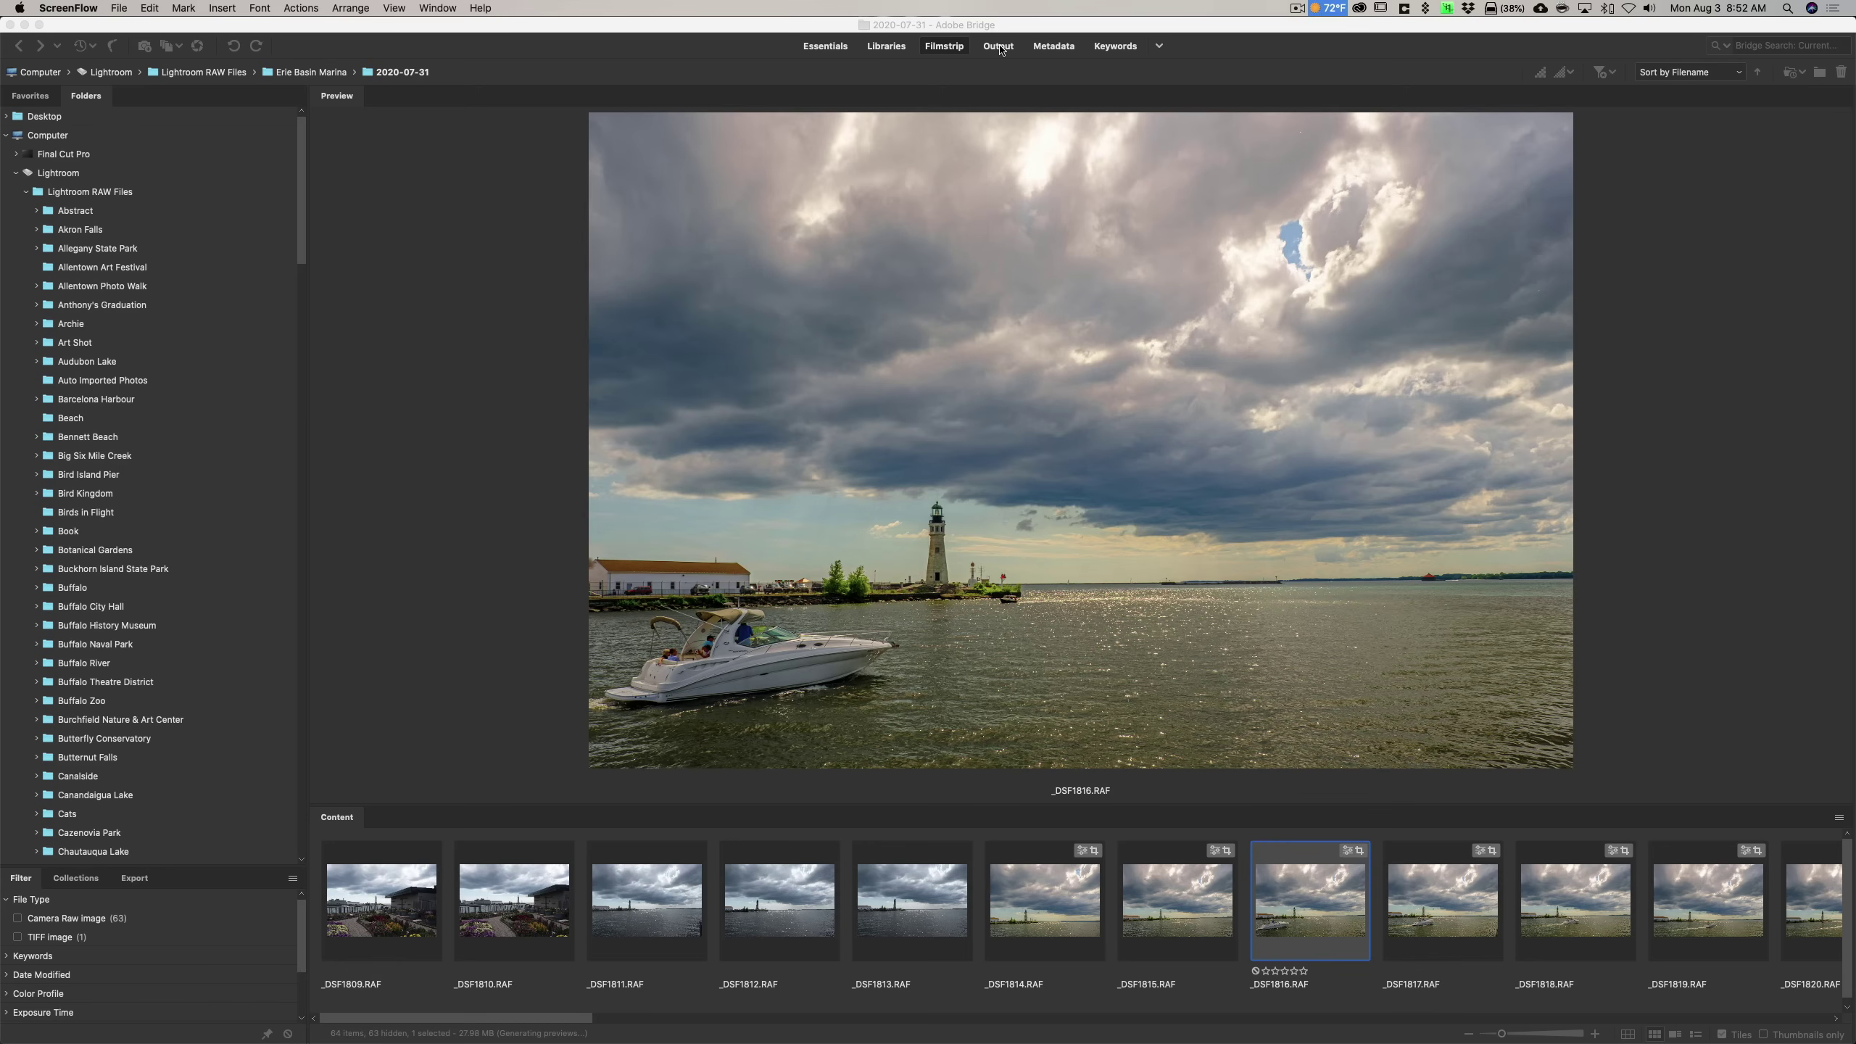
- Switch Bridge to the Output workspace showing an empty 2 x 2 A4 layout at 300 ppi
{"action": "left_click", "coordinate": [999, 47]}
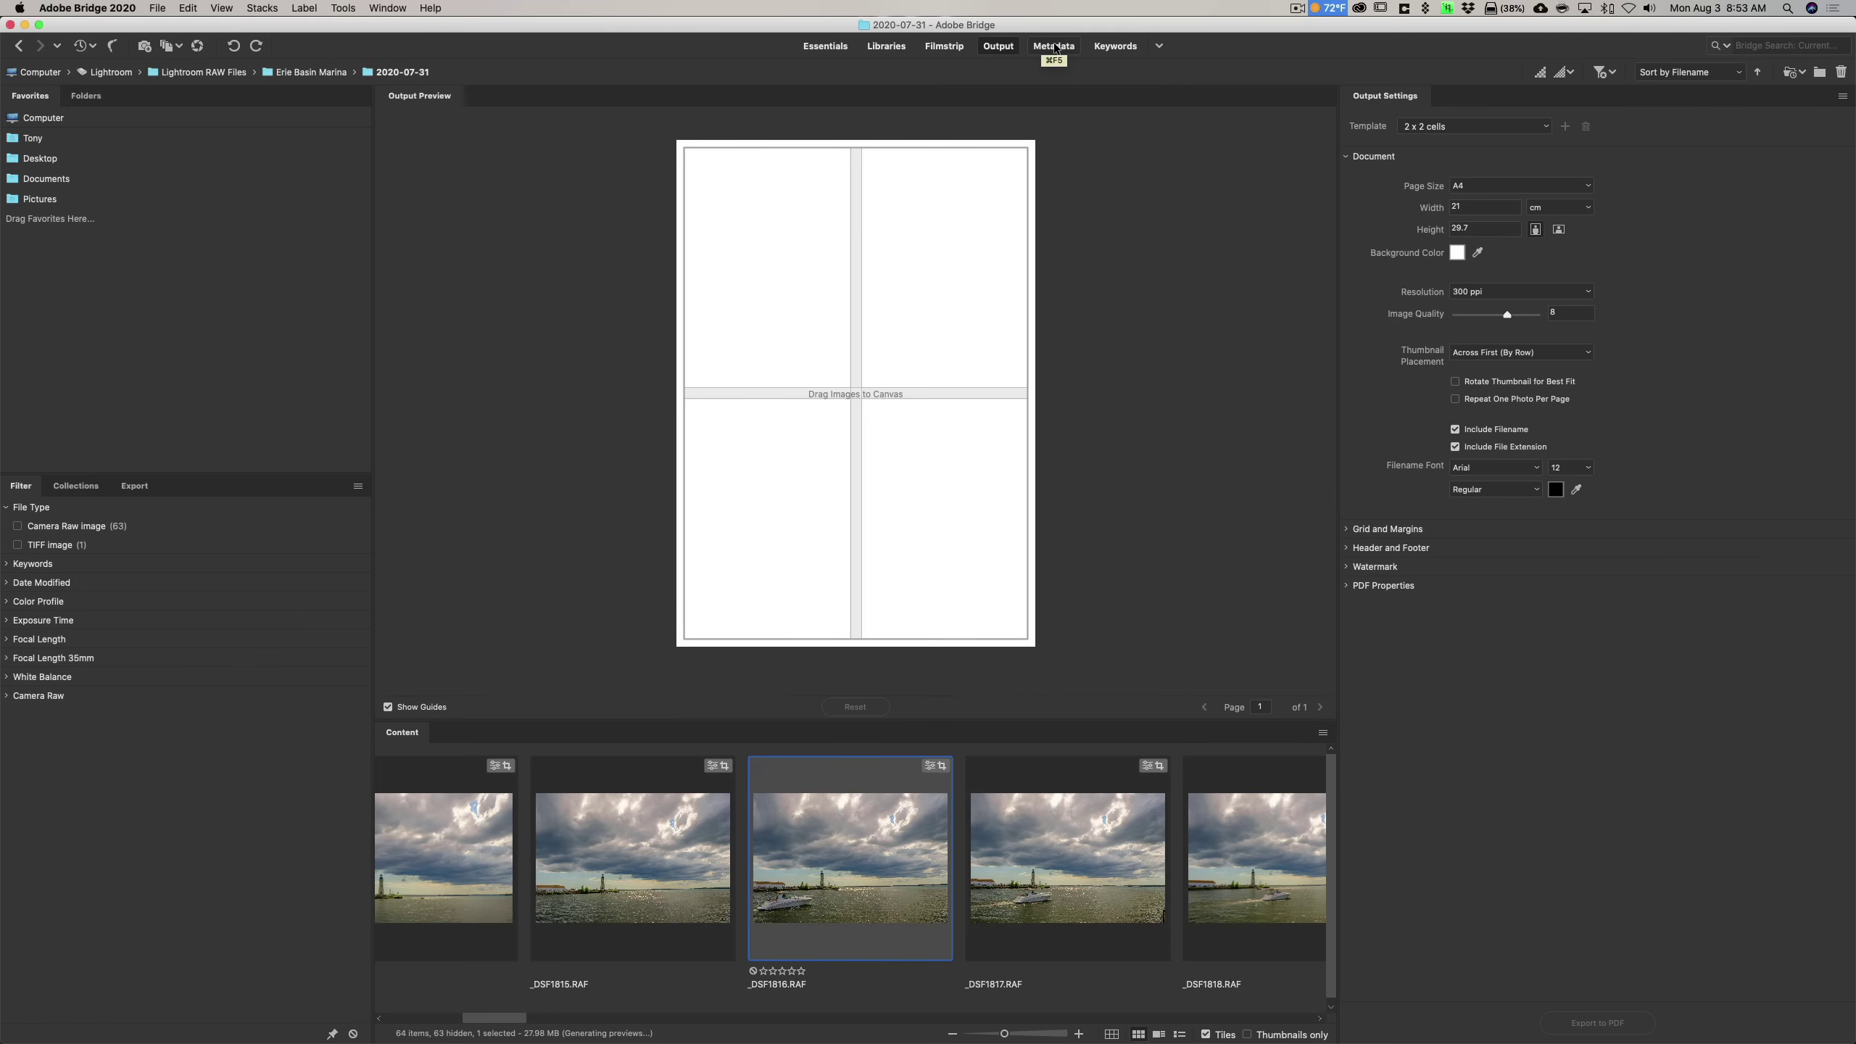
- Switch Adobe Bridge to the Metadata workspace, then to the Keywords workspace
{"action": "left_click", "coordinate": [1054, 47]}
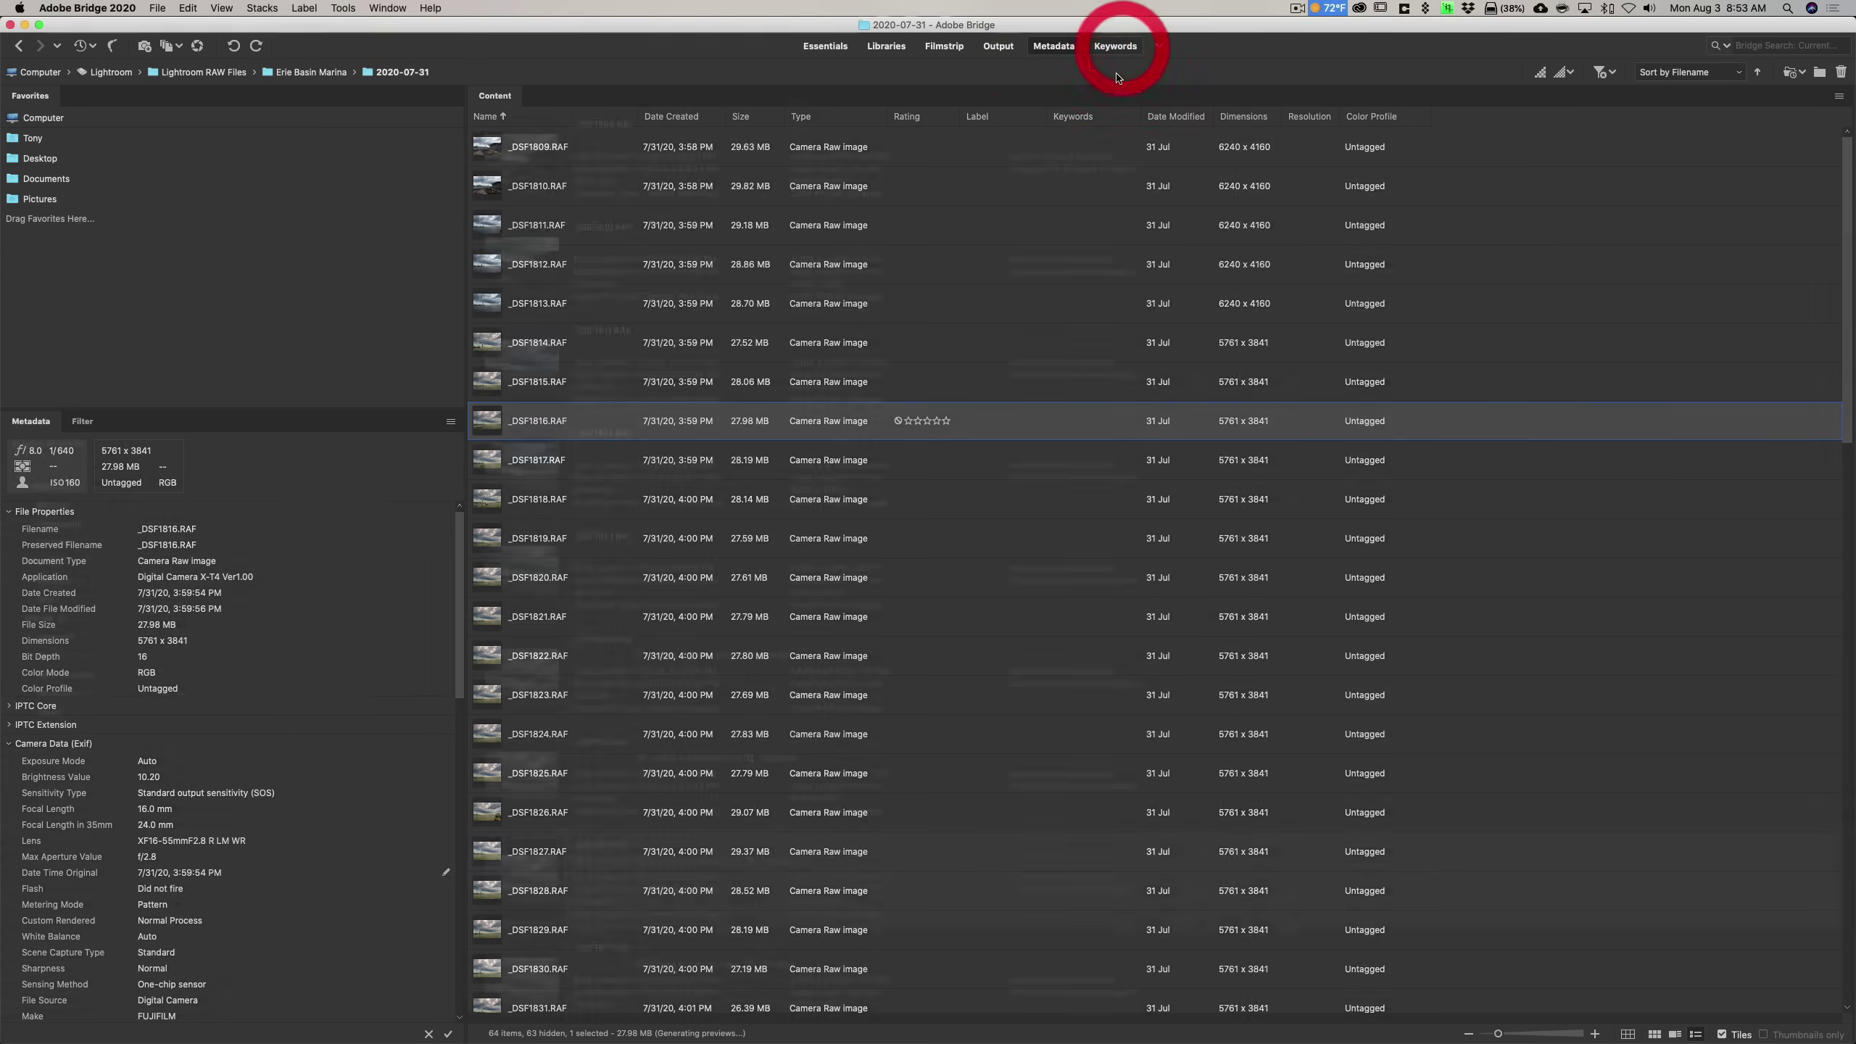
{"action": "left_click", "coordinate": [1122, 47]}
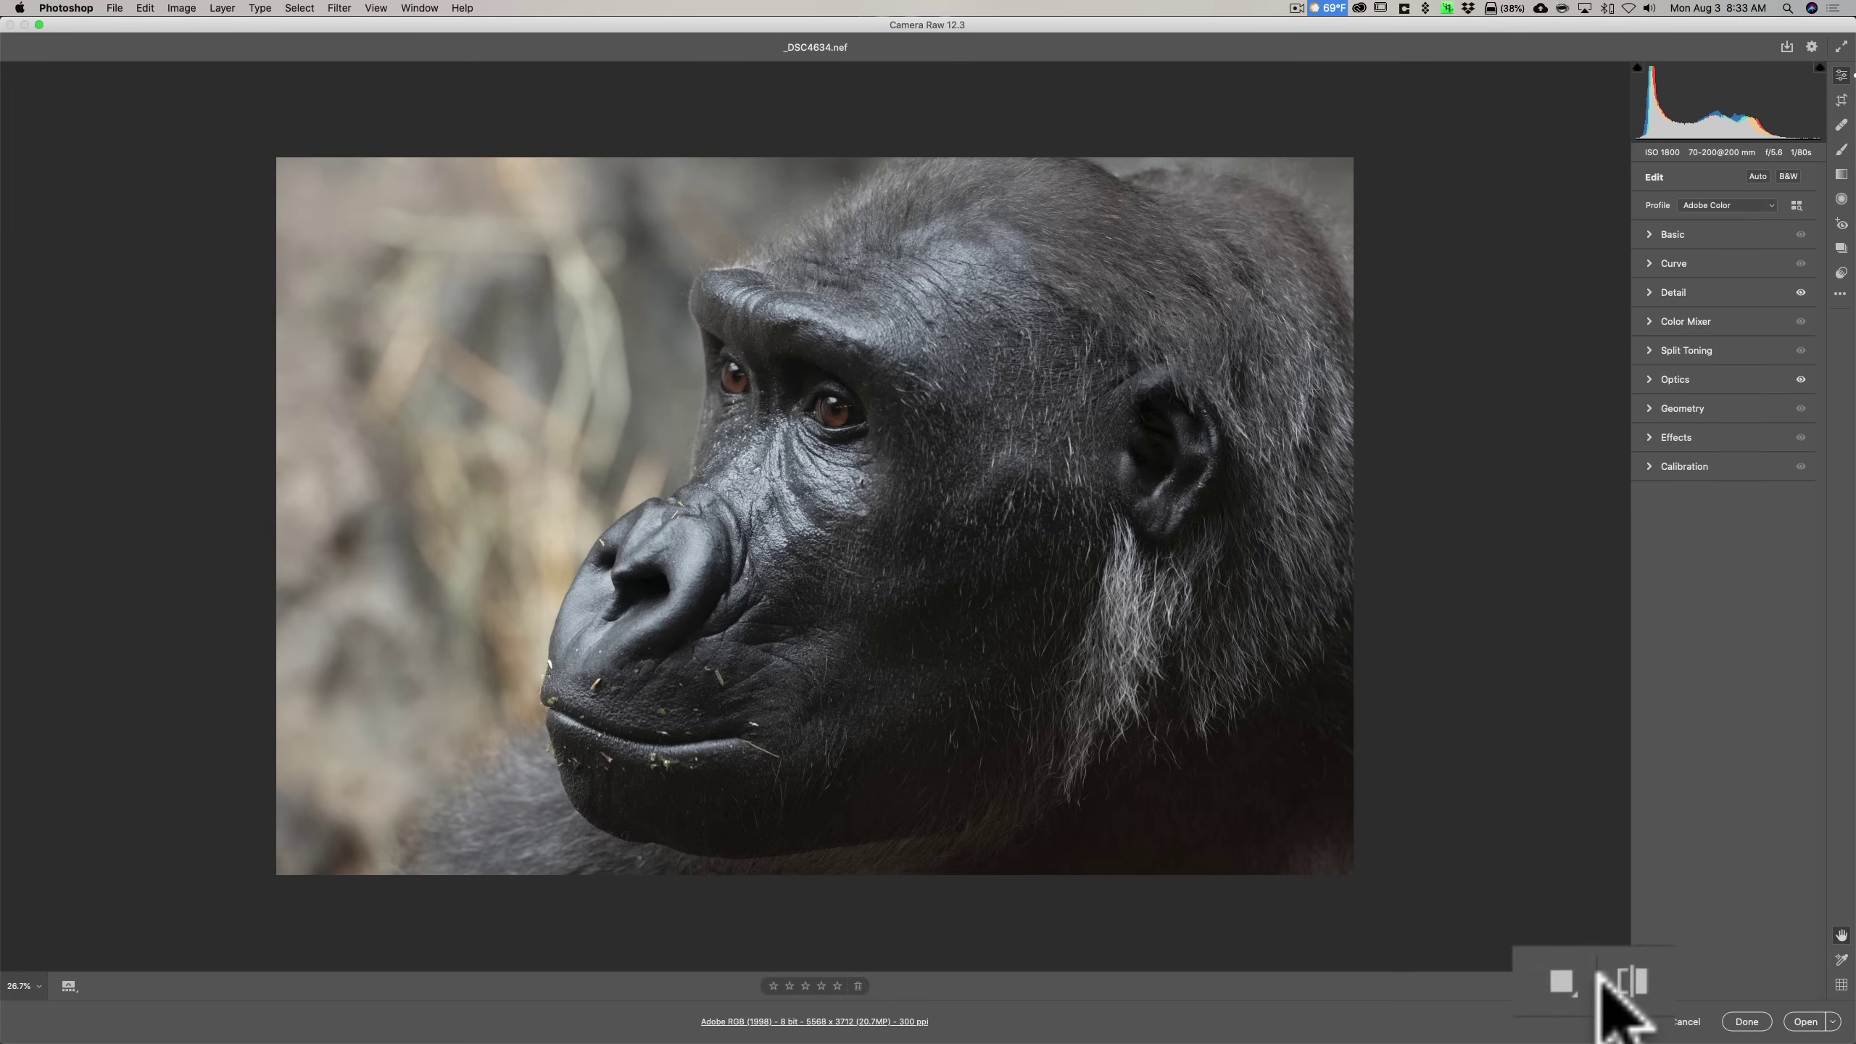
{"action": "left_click", "coordinate": [1606, 983]}
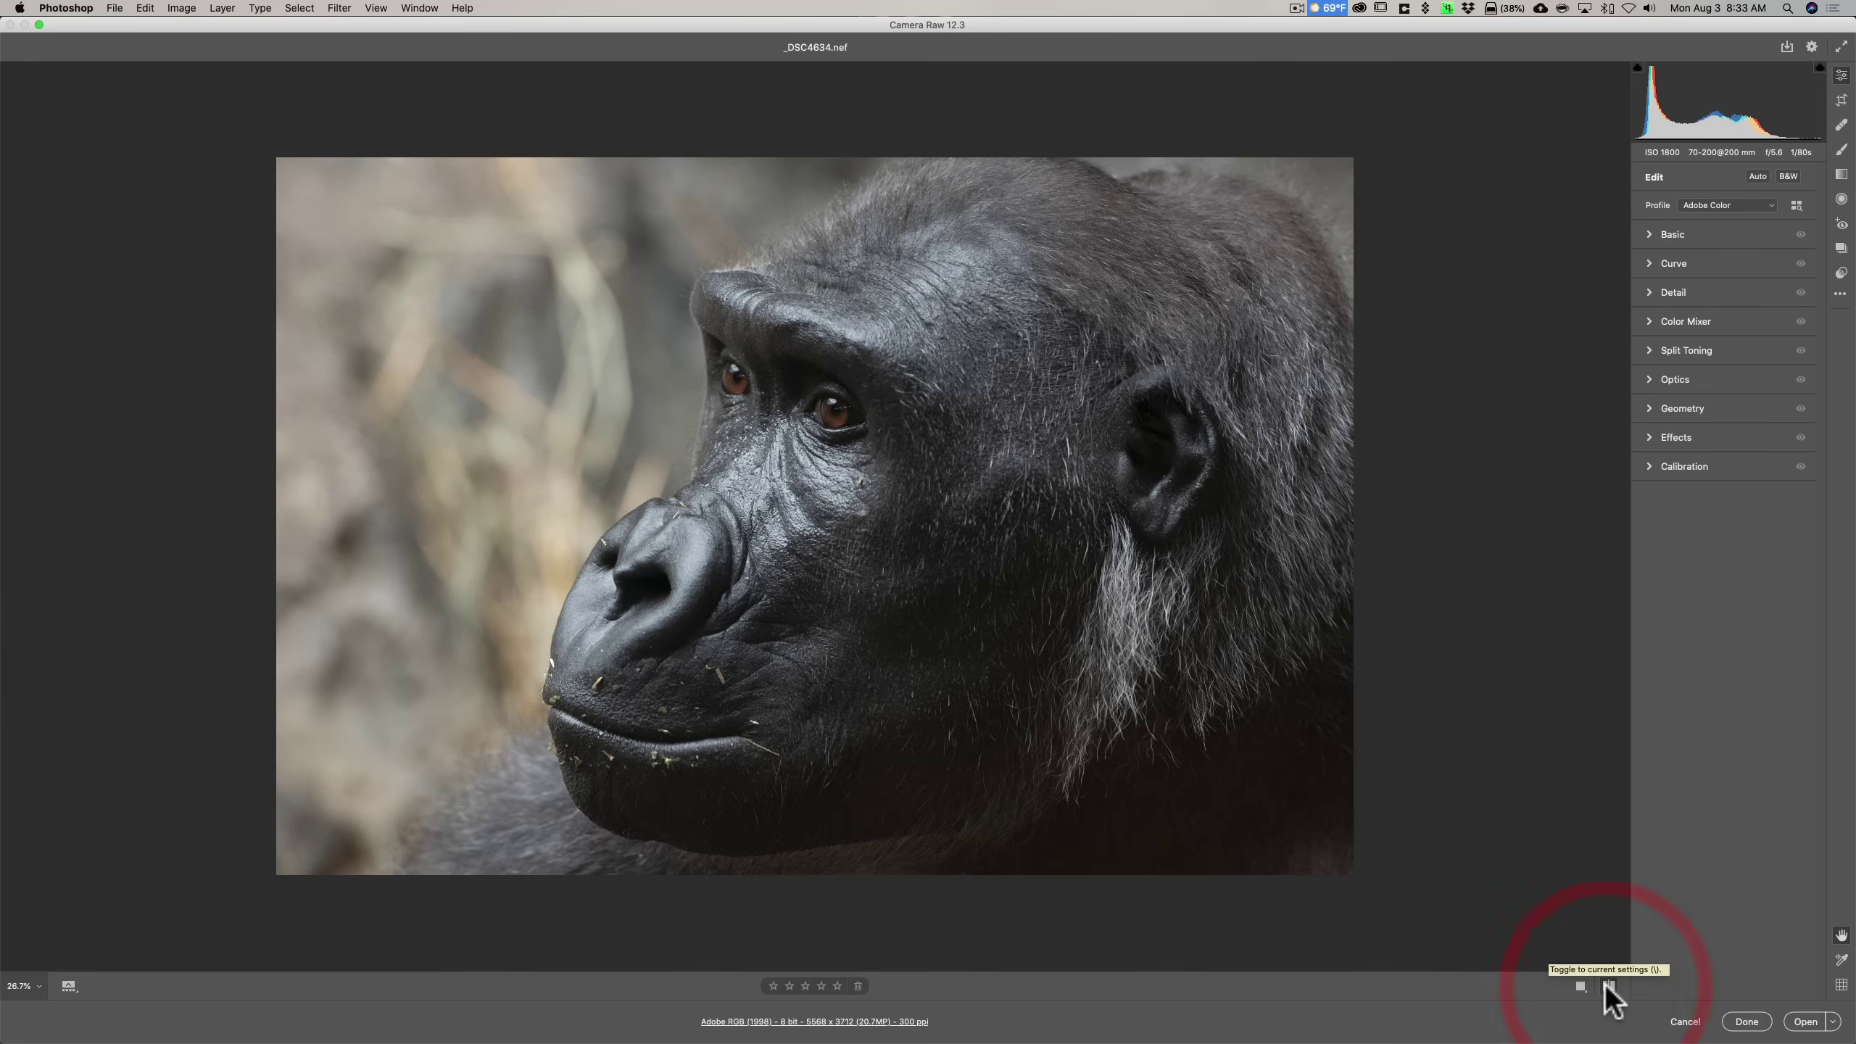
{"action": "left_click", "coordinate": [1607, 985]}
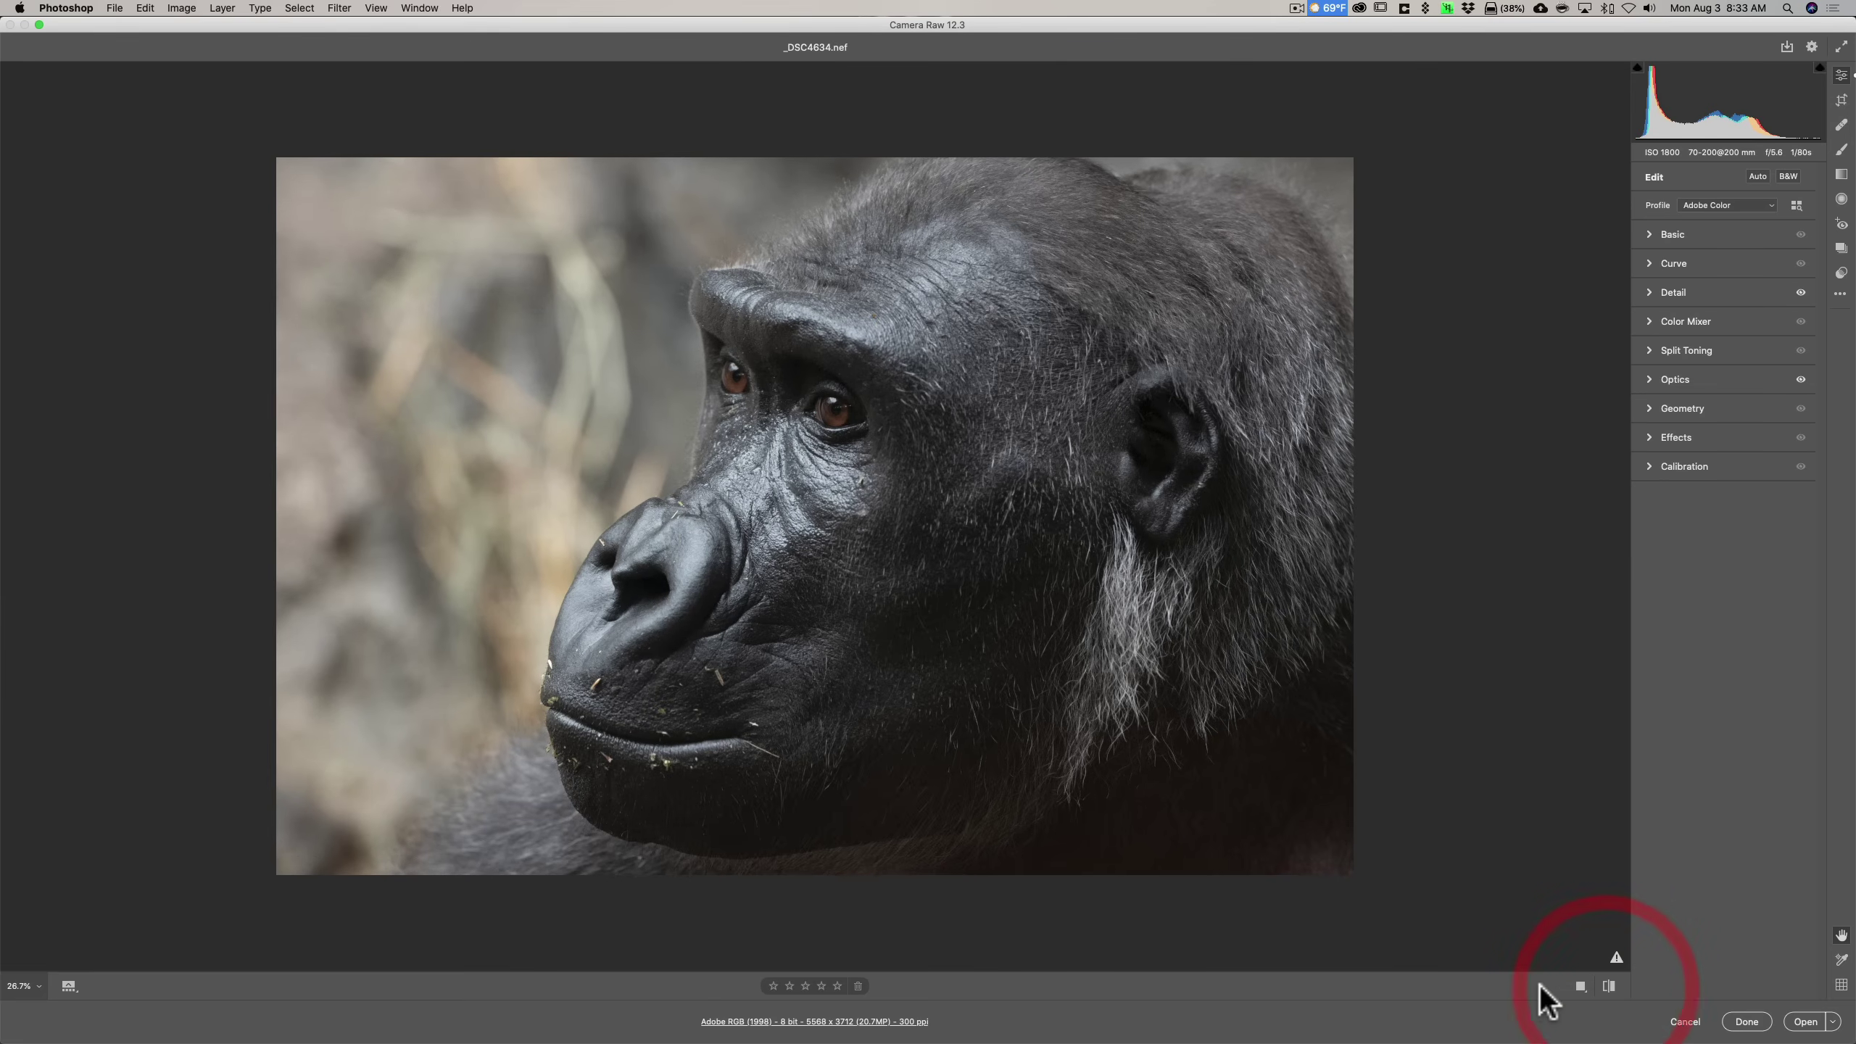
{"action": "left_click", "coordinate": [1645, 233]}
{"action": "left_click", "coordinate": [1645, 232]}
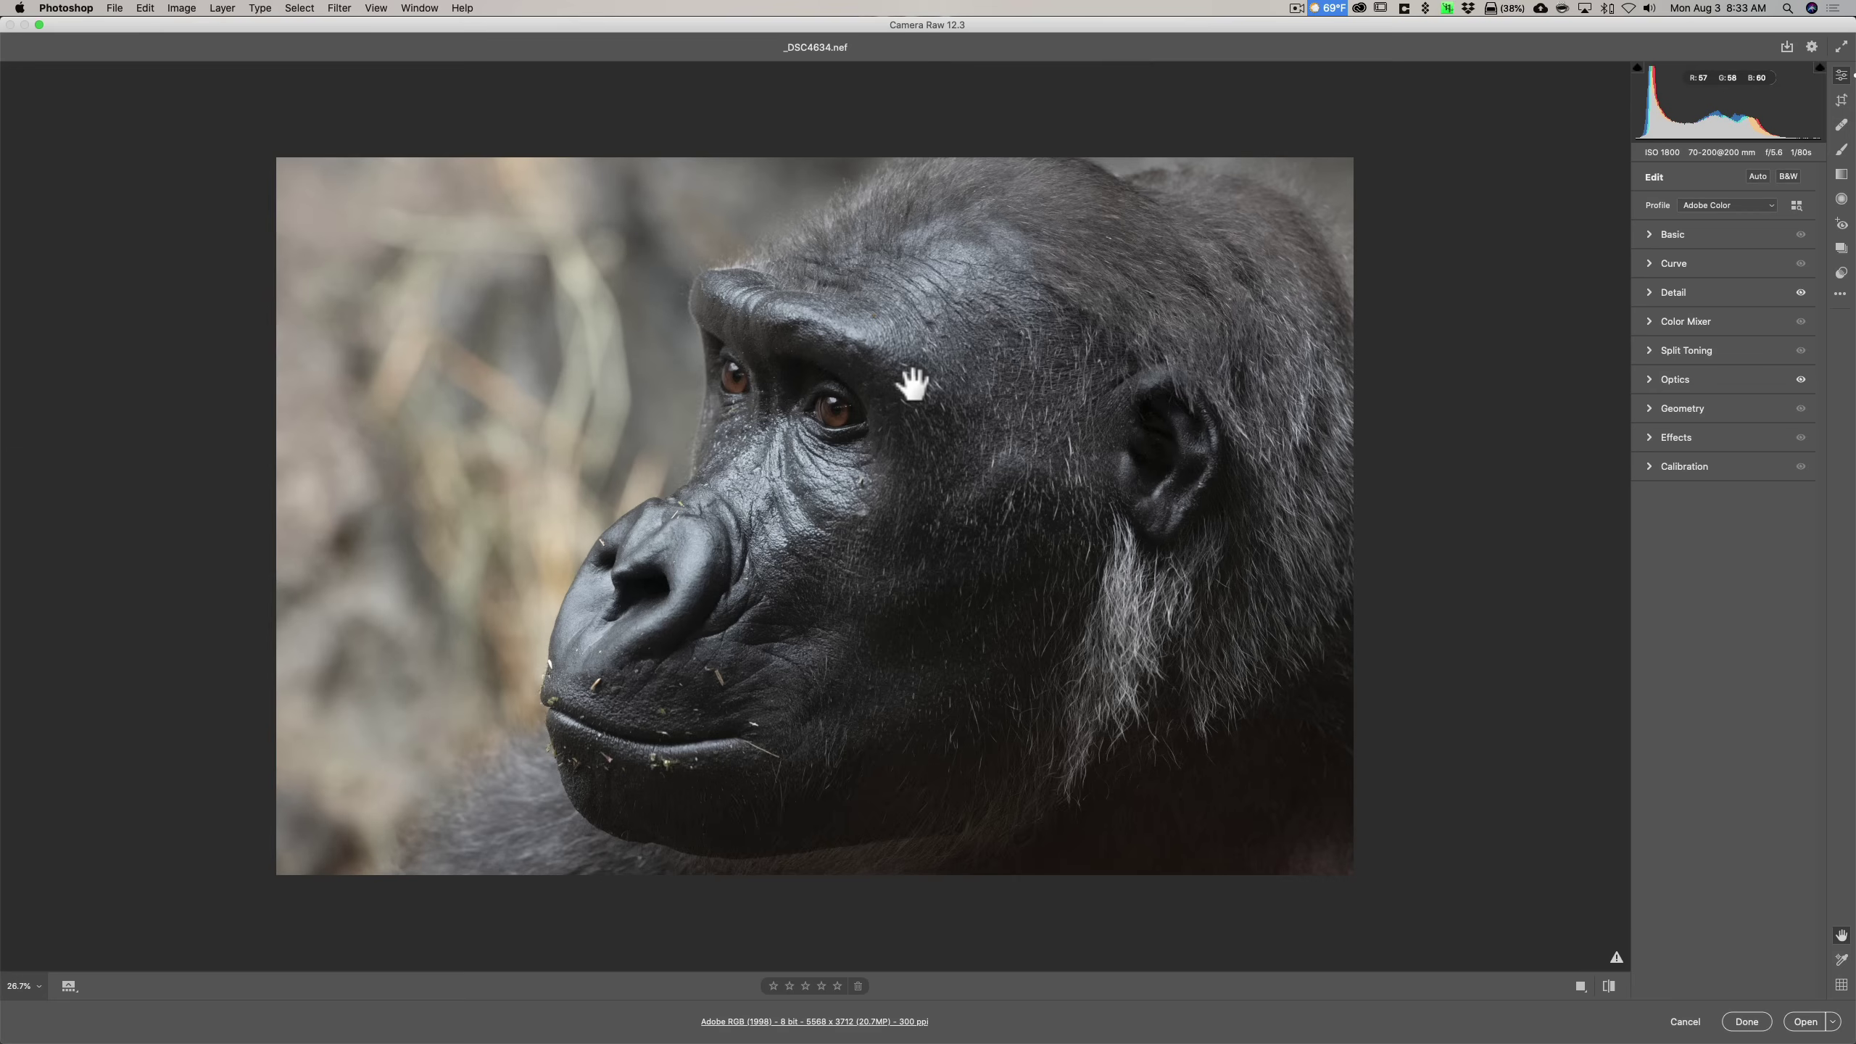